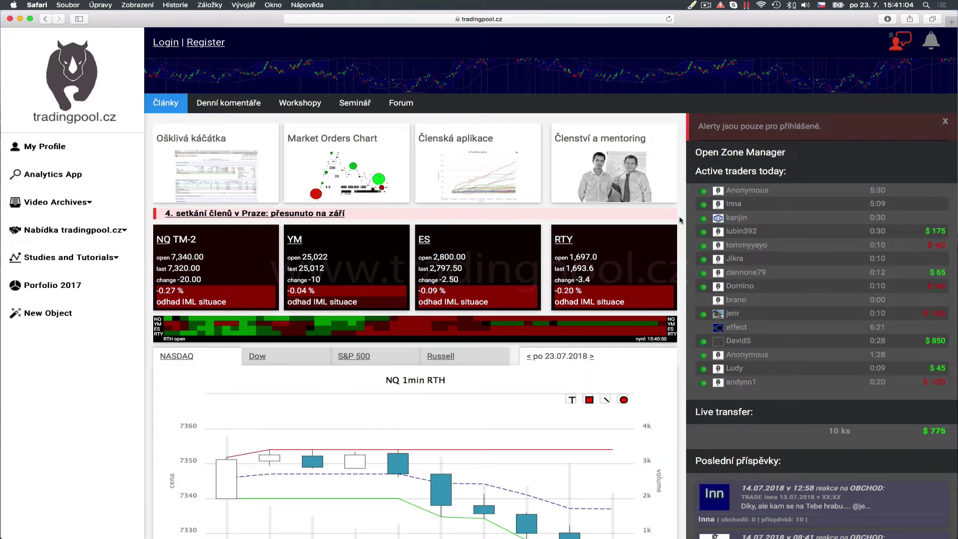
- Log in to tradingpool.cz with the account's login name and password, and open the Zone Manager
click(172, 43)
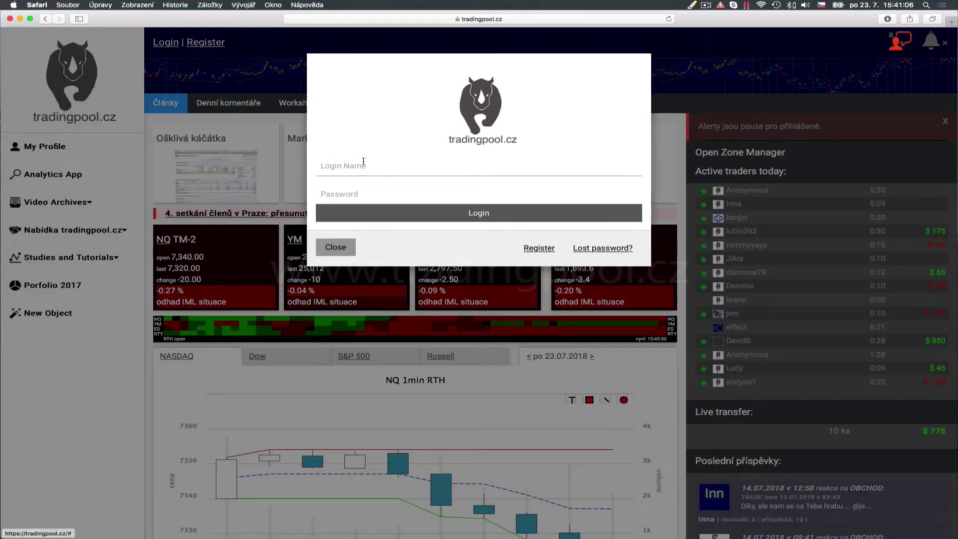
click(360, 165)
text(W)
click(357, 186)
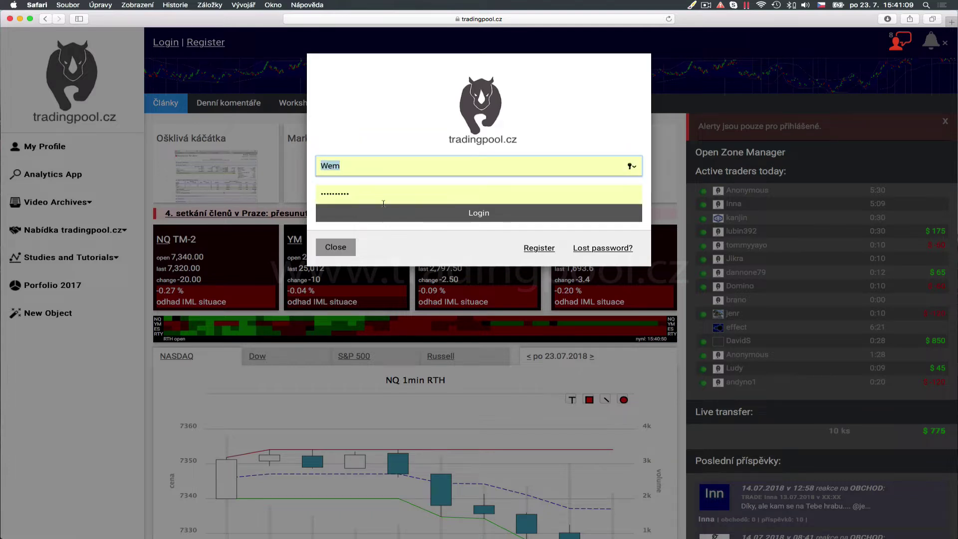
click(414, 213)
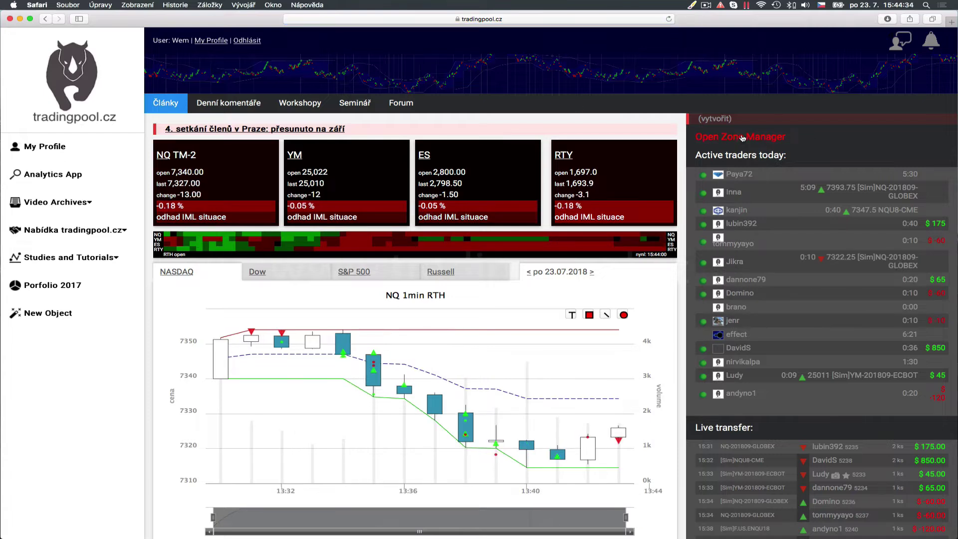
click(738, 138)
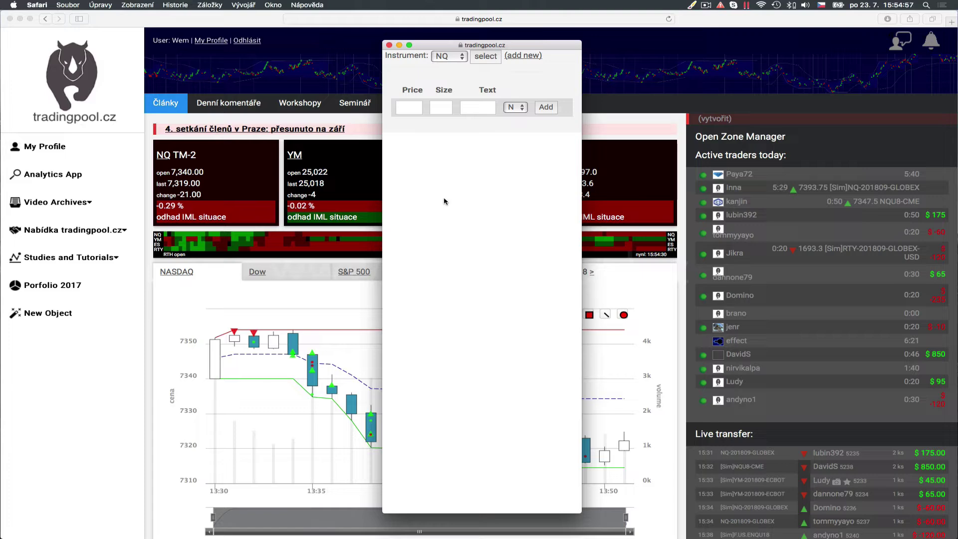
- Switch to the Windows desktop with Sierra Chart and add NQ3 as a new Zone Manager instrument
key(ctrl+Right)
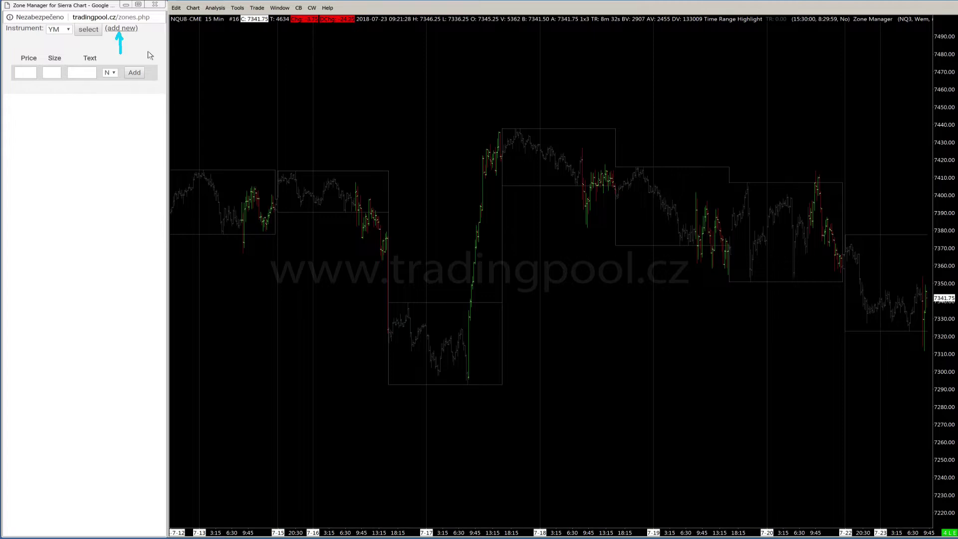
click(122, 29)
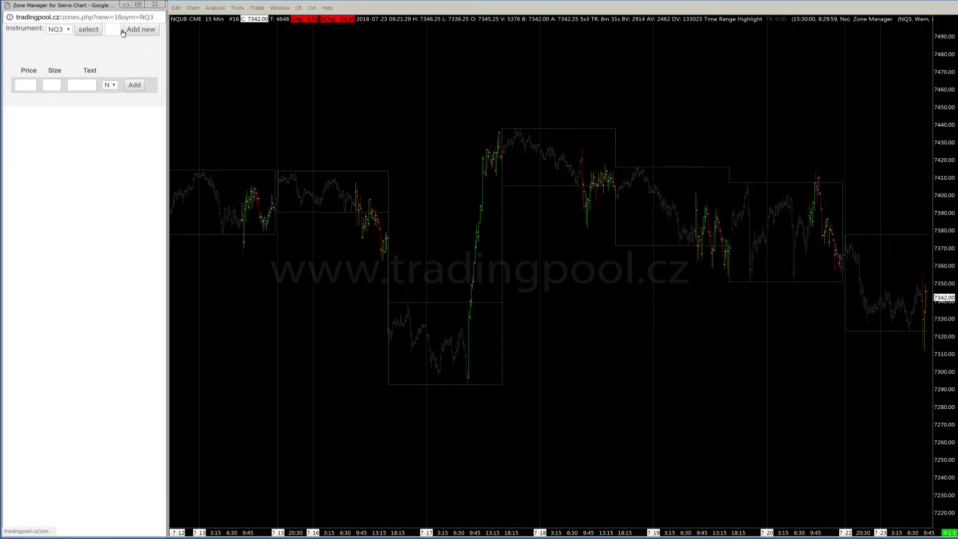
click(113, 30)
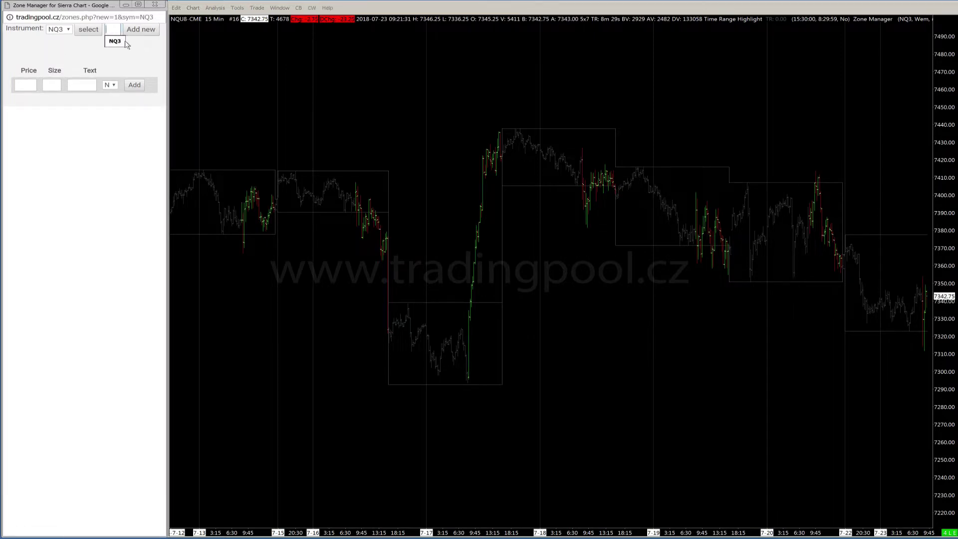
click(120, 40)
click(135, 35)
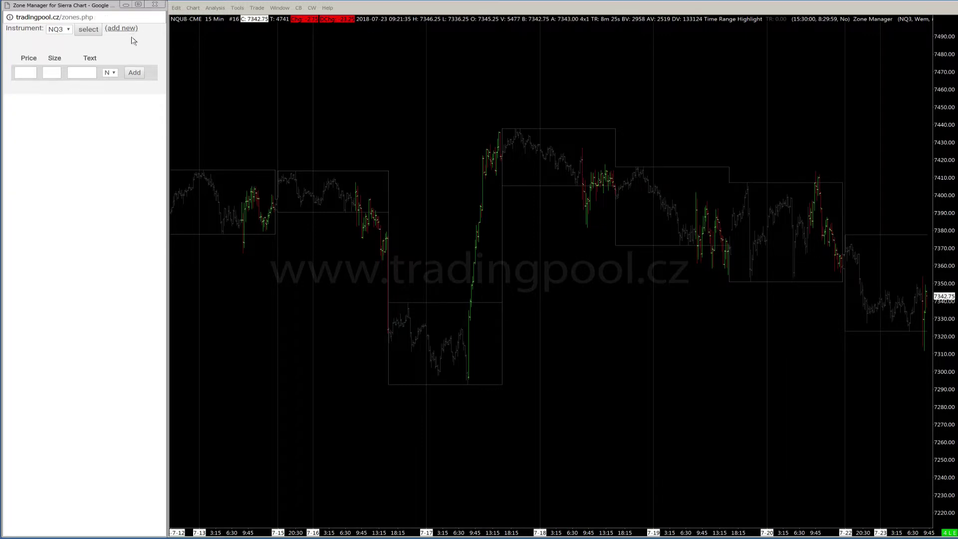
- Enter a price of 7375 and a size of 30 for a new NQ3 zone
click(32, 74)
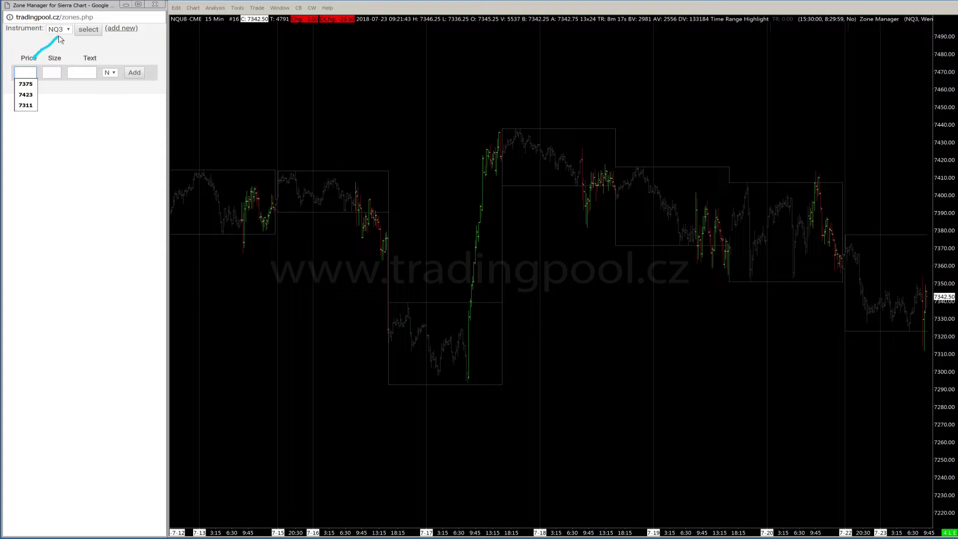
click(28, 74)
click(25, 84)
click(53, 74)
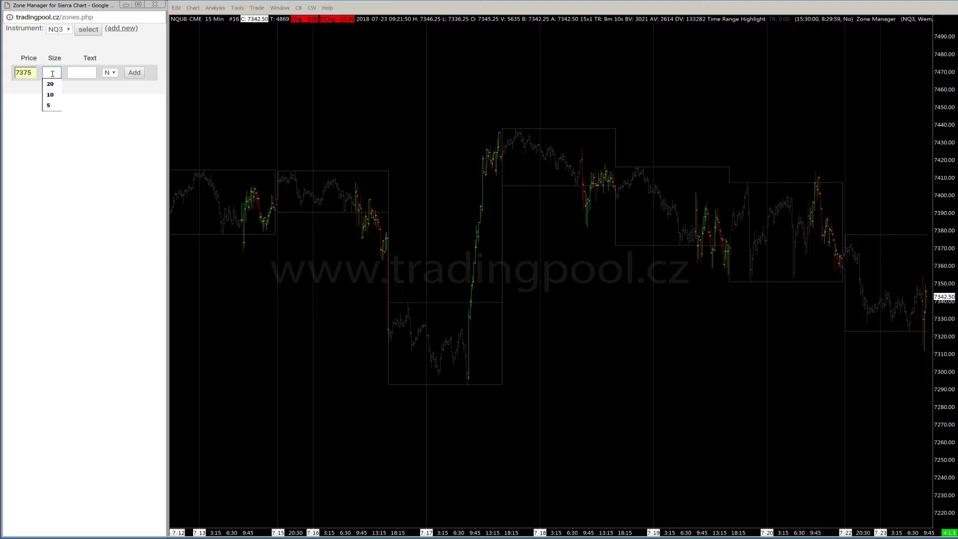
text(30)
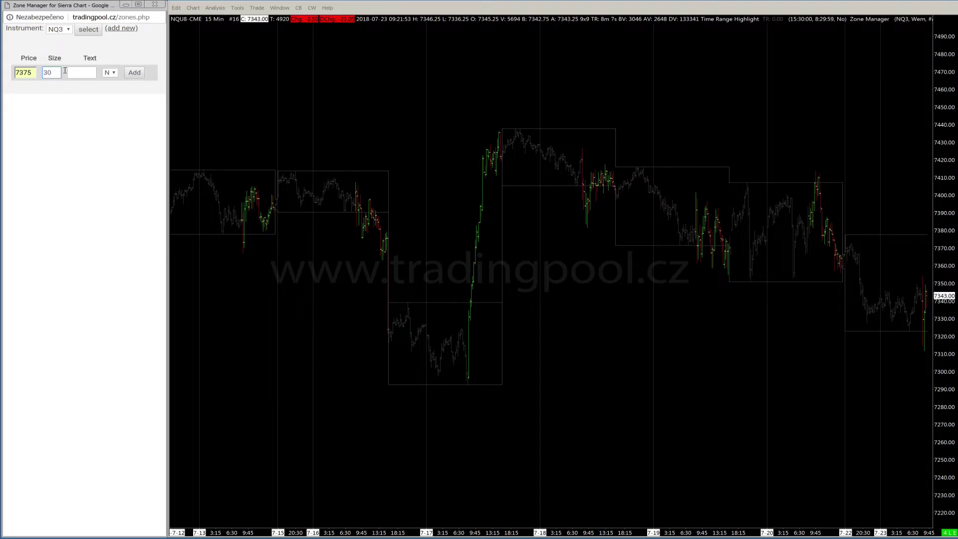
mouse_move(375, 123)
mouse_down()
mouse_move(370, 145)
mouse_move(380, 150)
mouse_move(378, 126)
mouse_move(357, 118)
mouse_move(402, 116)
mouse_up()
drag(363, 152, 397, 153)
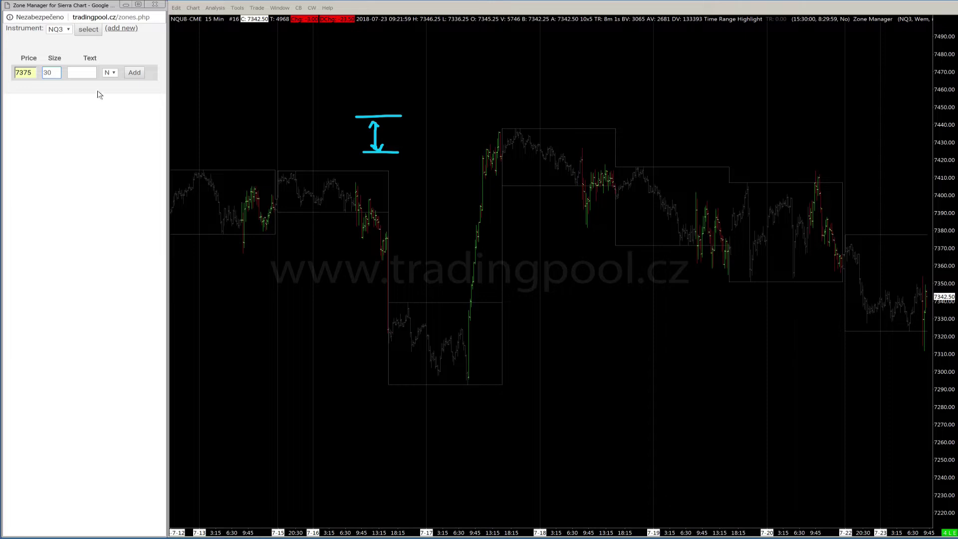
- Label the 7375 zone "my first zone", set its type to S and add it to the zone list
click(83, 73)
click(83, 73)
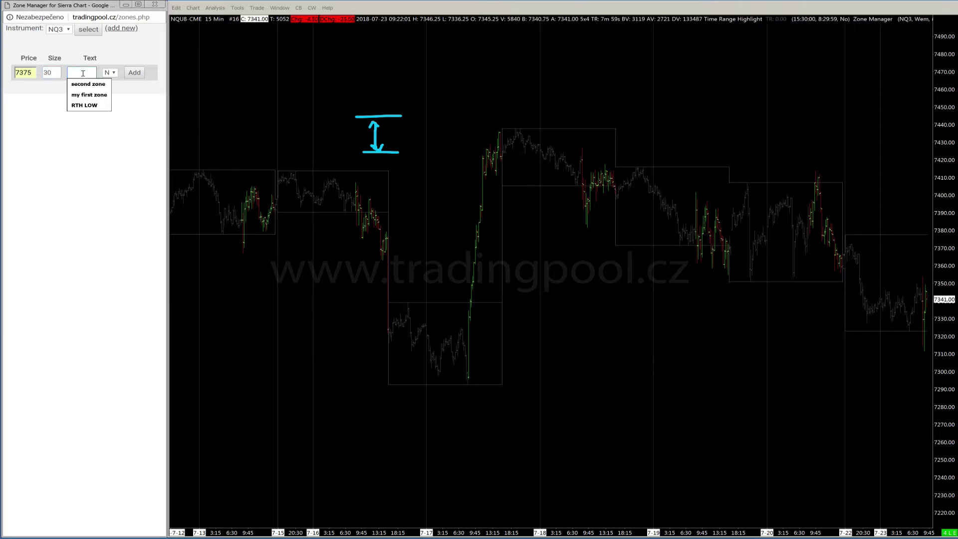
click(52, 73)
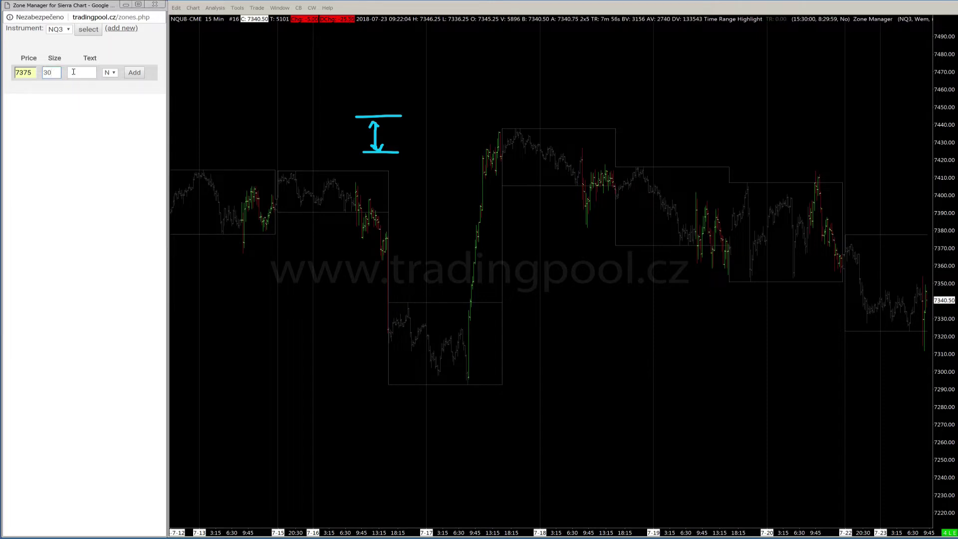
click(73, 74)
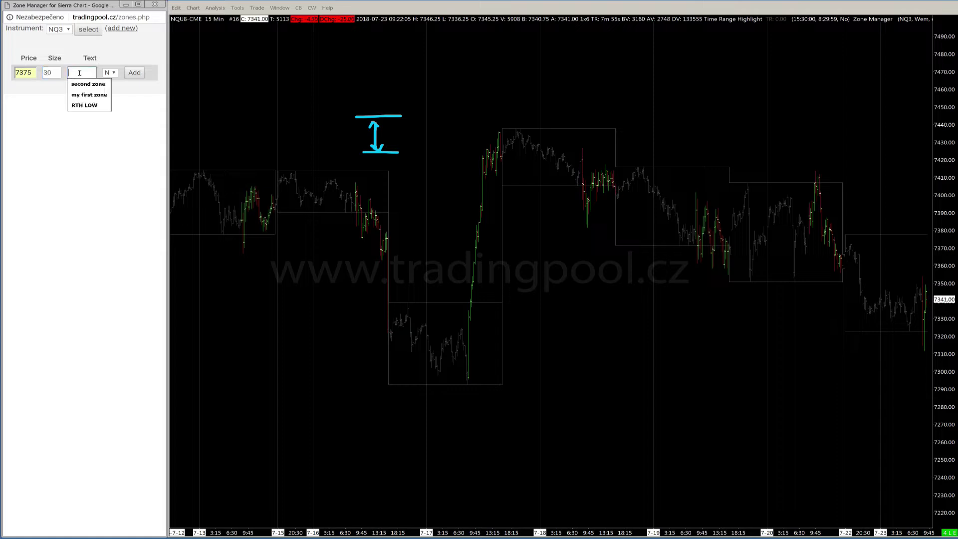
click(88, 95)
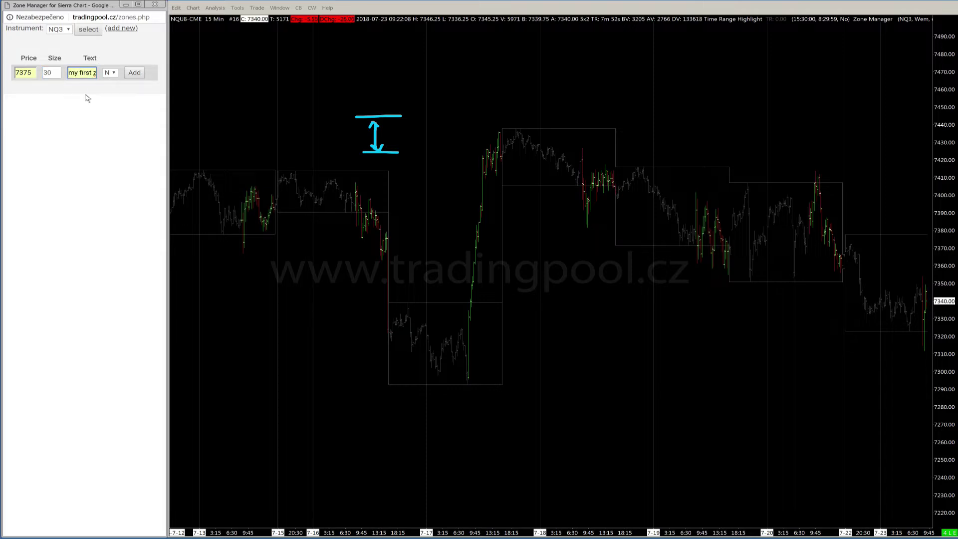
click(114, 73)
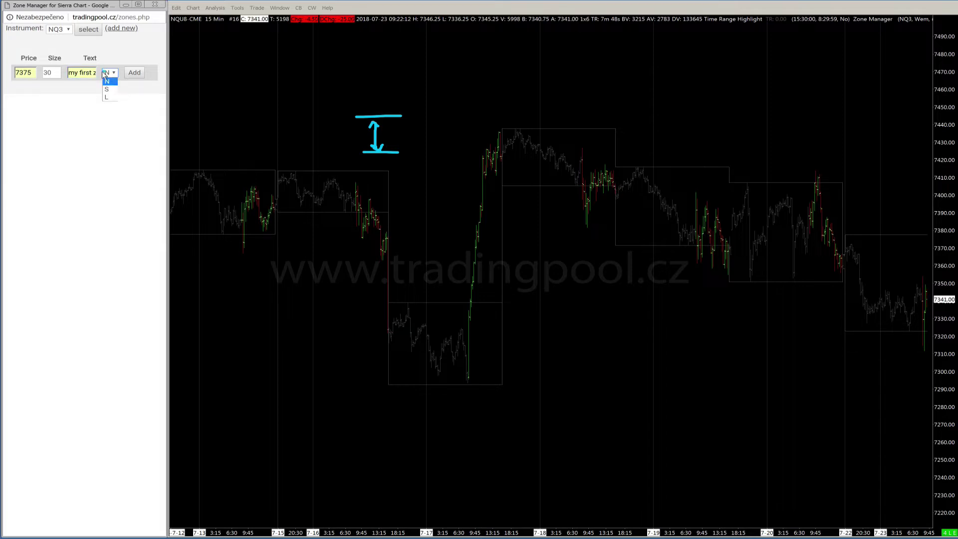
mouse_move(100, 86)
mouse_down()
mouse_move(119, 89)
mouse_move(106, 74)
mouse_up()
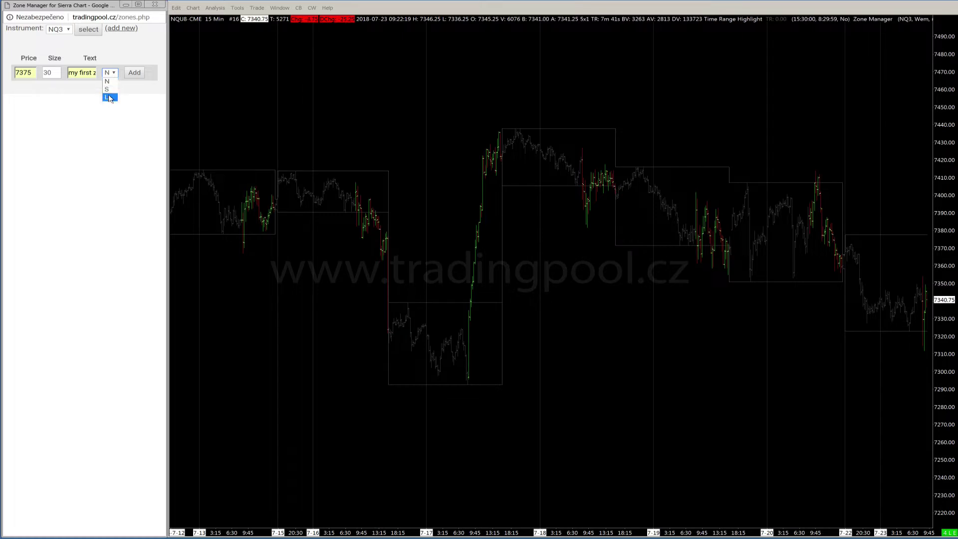
click(109, 90)
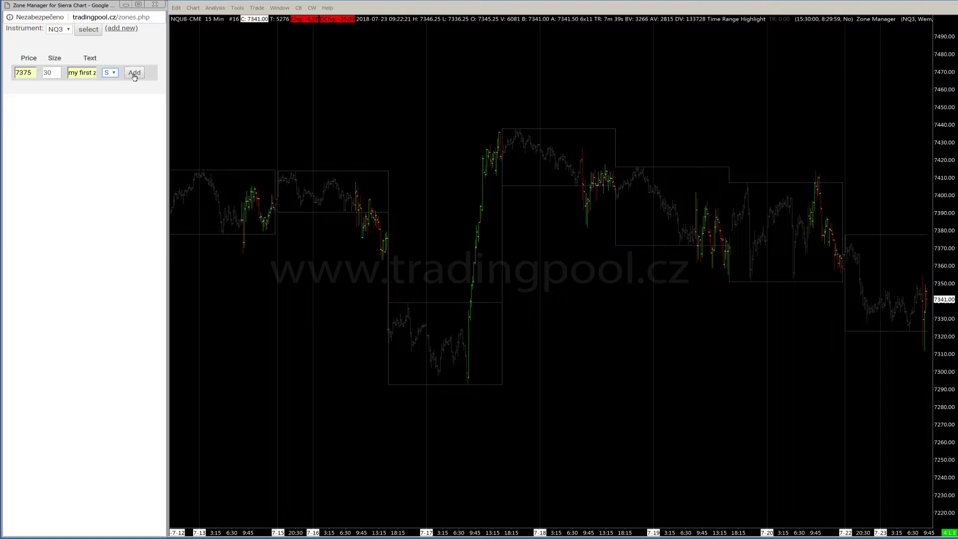
click(135, 75)
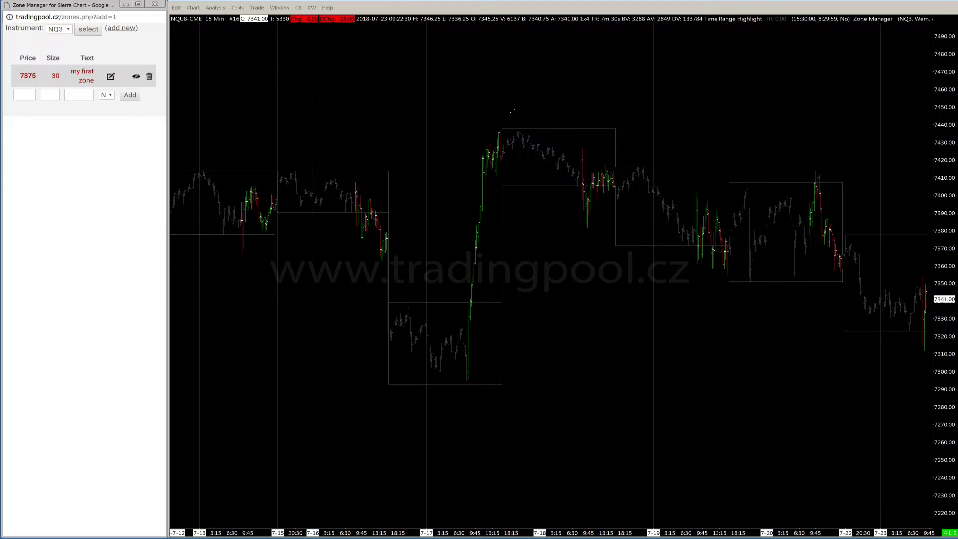
- Remove the existing Zone Manager study from the NQU8-CME 15 Min chart and apply the change
mouse_move(339, 92)
mouse_down()
mouse_move(496, 120)
mouse_move(473, 122)
mouse_move(495, 120)
mouse_move(475, 101)
mouse_up()
key(Escape)
right_click(506, 157)
click(547, 193)
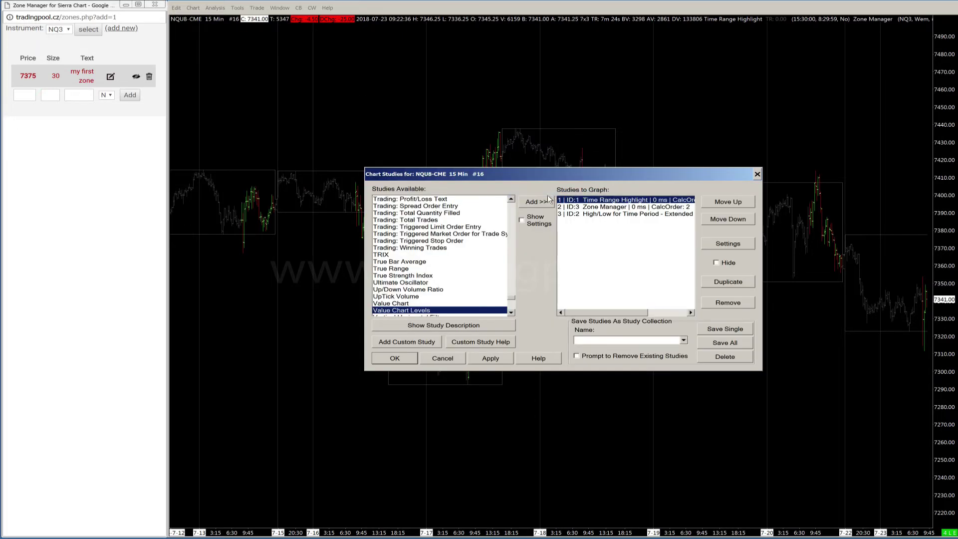
click(612, 207)
click(731, 302)
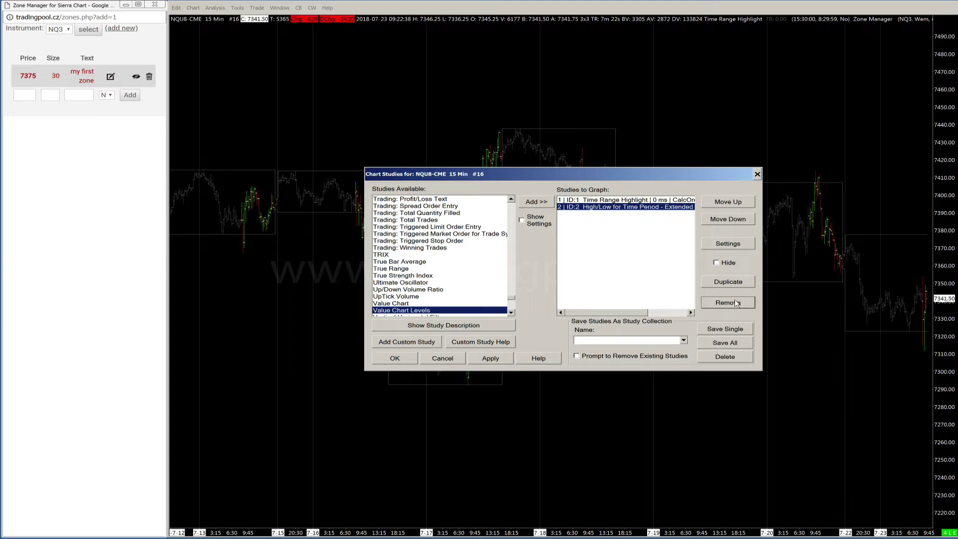
click(486, 360)
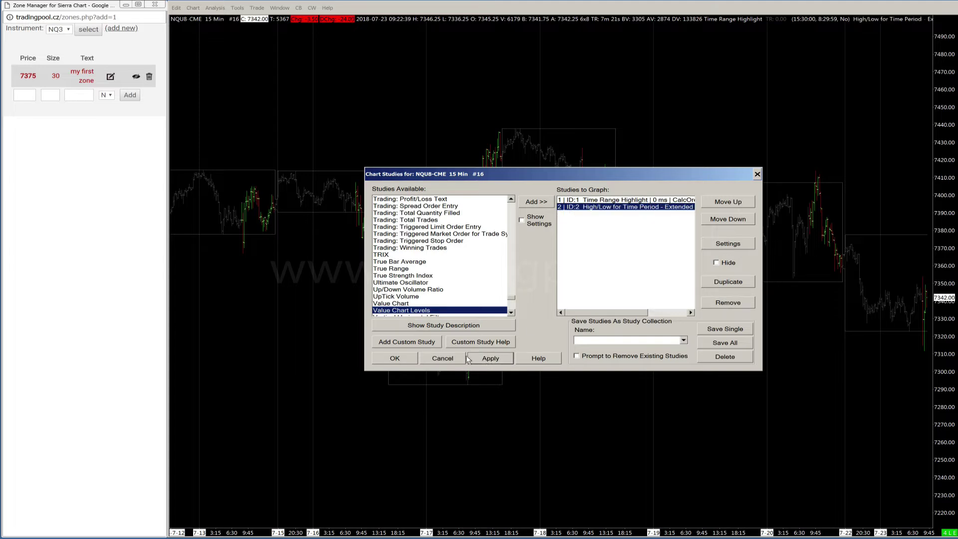
- Add the Zone Manager custom study from Wem's Orderflow (tradingpool300.dll v1756) to the chart's studies
click(404, 342)
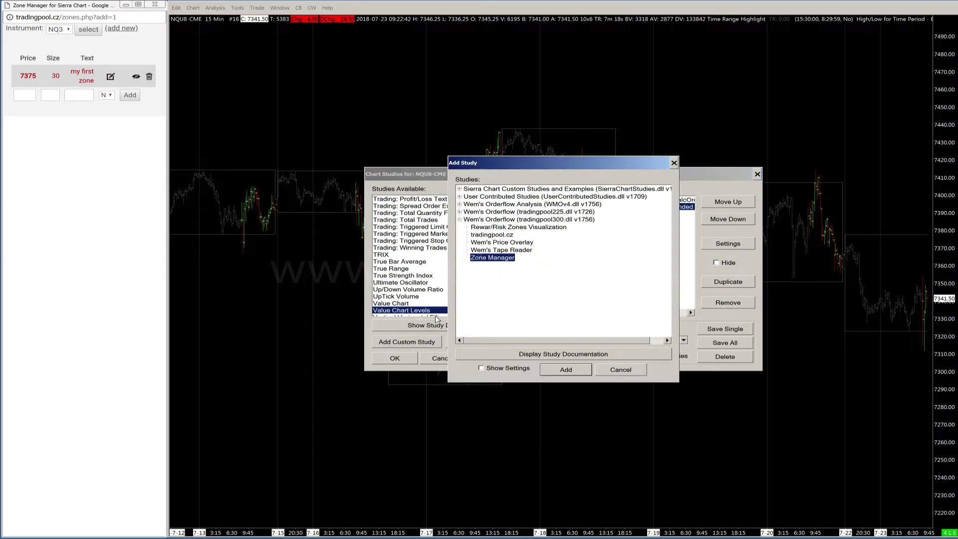
click(481, 221)
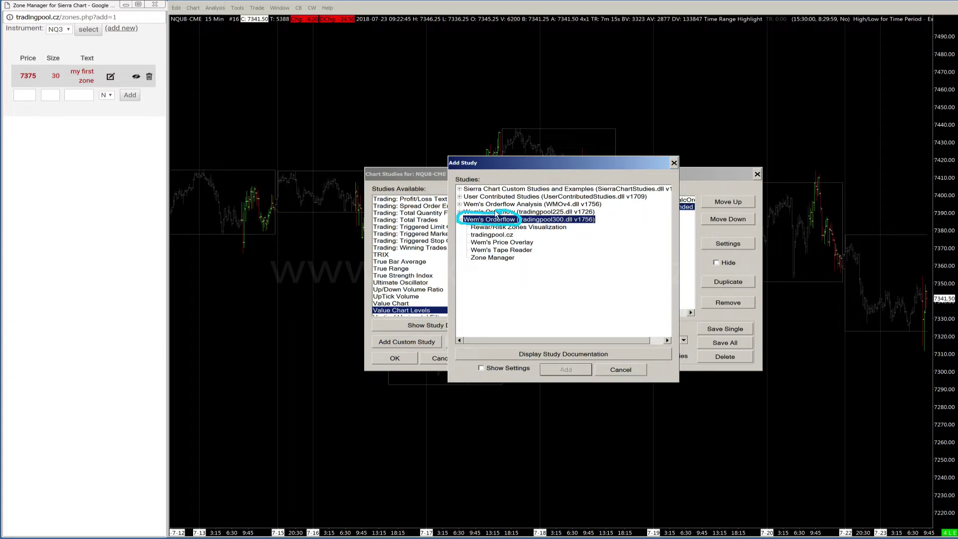
mouse_move(492, 253)
mouse_down()
mouse_move(465, 253)
mouse_move(470, 263)
mouse_move(522, 256)
mouse_up()
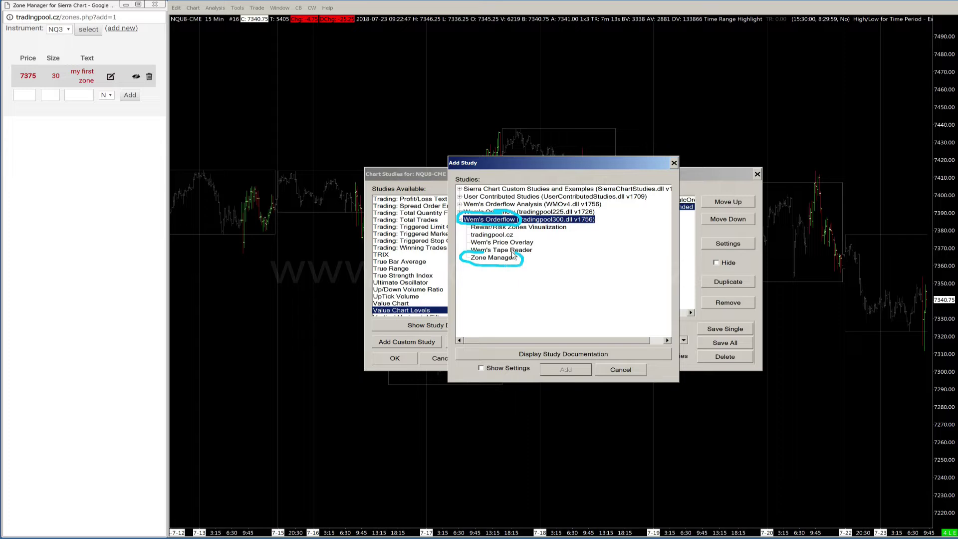
click(489, 258)
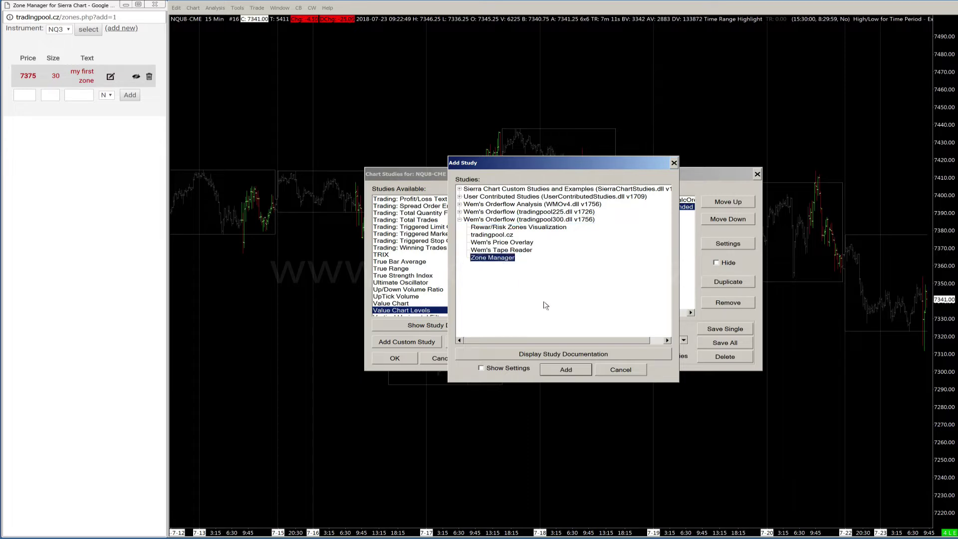
click(571, 370)
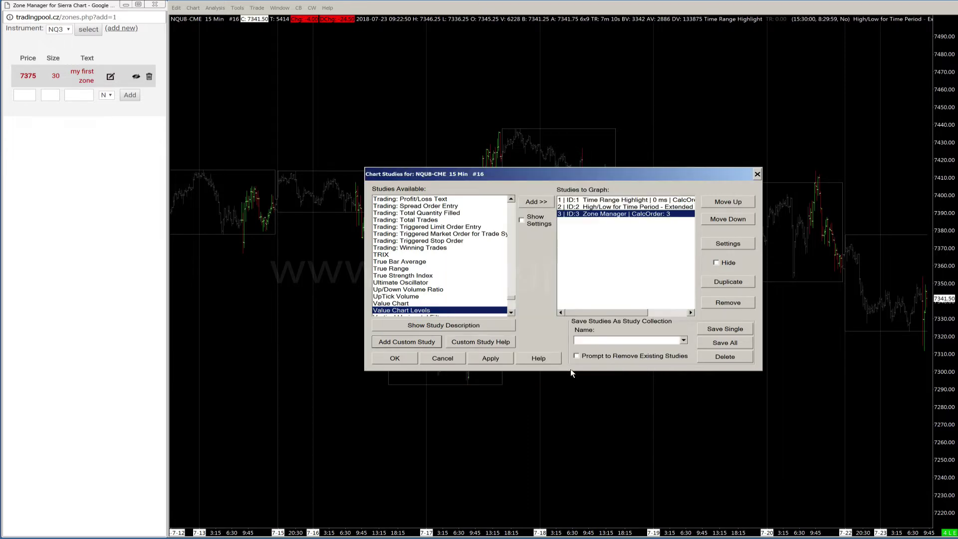
- Set the Symbol input of the Zone Manager study to NQ3 to match the instrument on the zones page
click(721, 244)
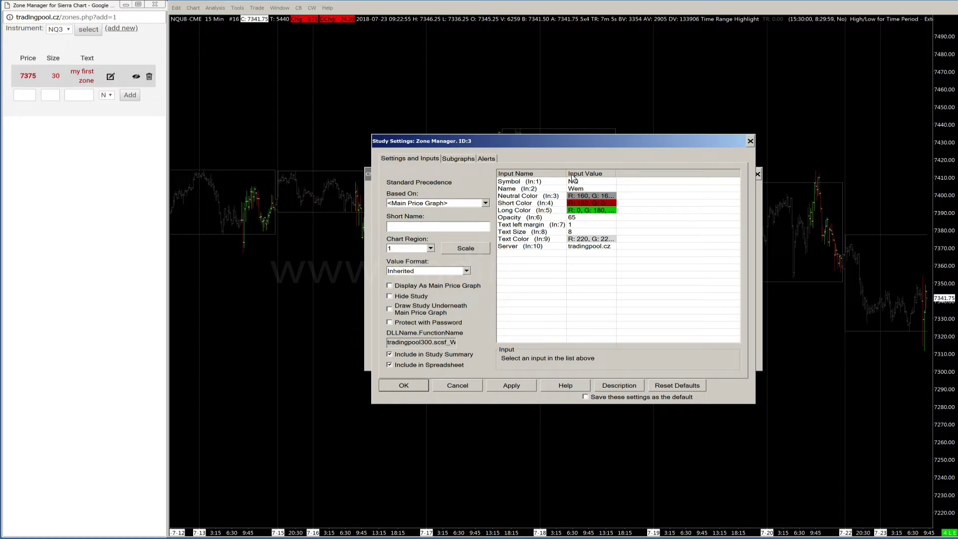
mouse_move(573, 173)
mouse_down()
mouse_move(561, 176)
mouse_move(565, 187)
mouse_up()
mouse_move(56, 21)
mouse_down()
mouse_move(44, 25)
mouse_move(69, 41)
mouse_move(66, 22)
mouse_up()
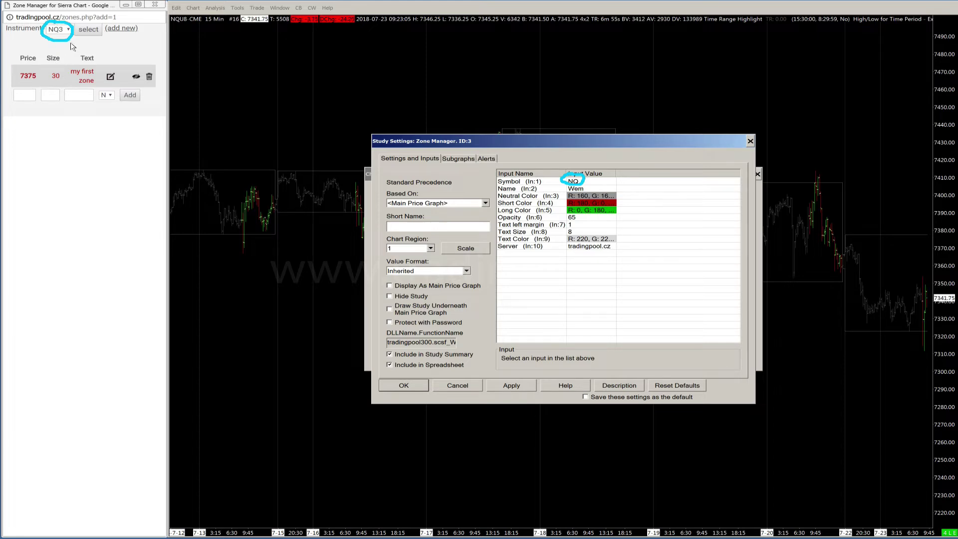
click(592, 182)
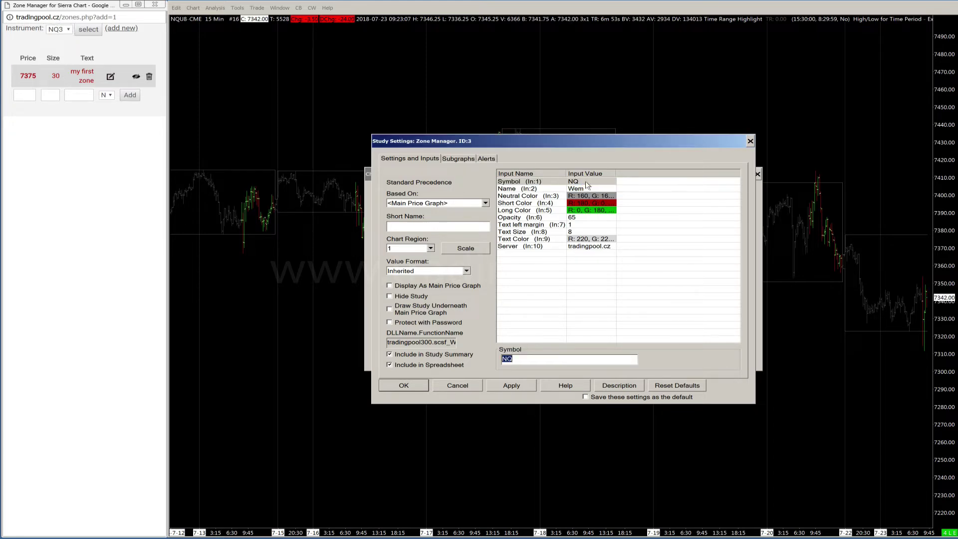
click(514, 360)
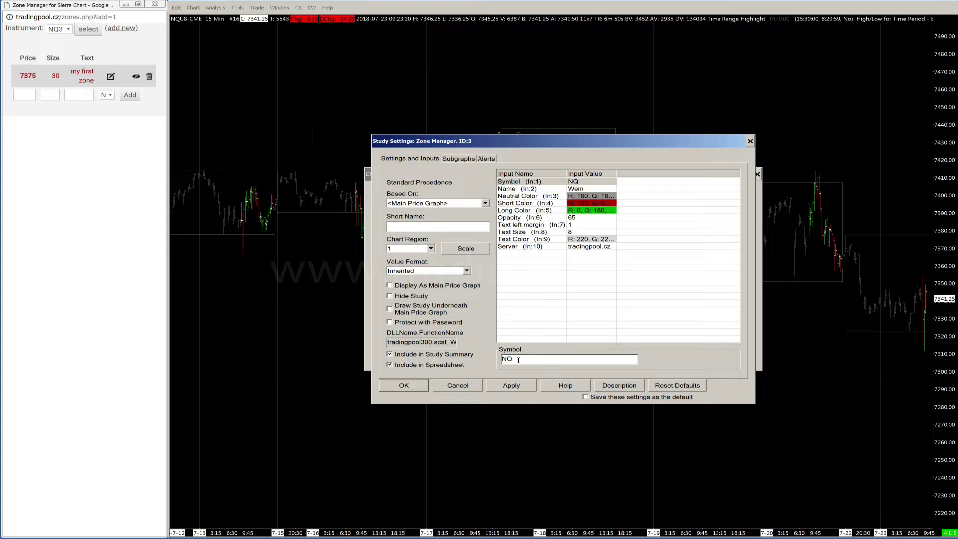
- Compare the Zone Manager study's Name input with the user name shown for the tradingpool.cz login
click(586, 190)
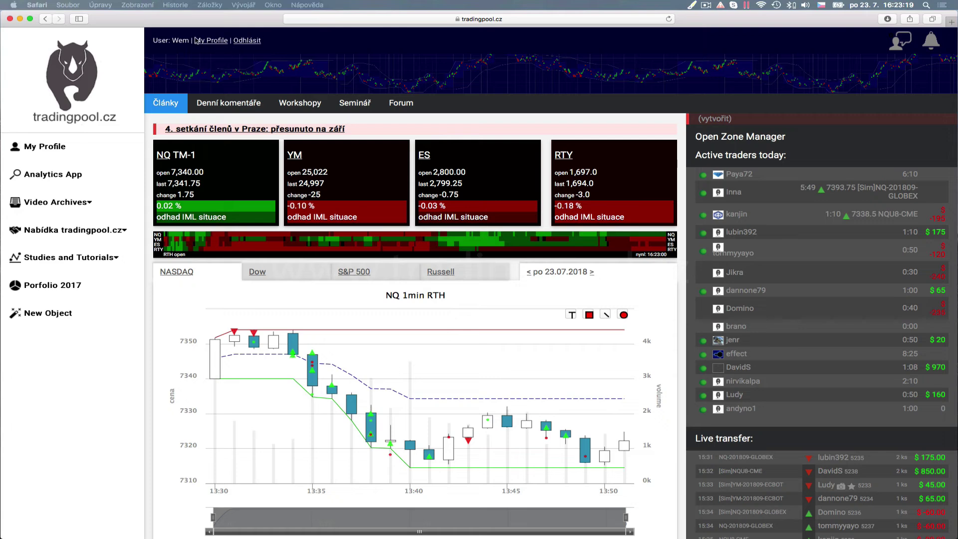
mouse_move(175, 30)
mouse_down()
mouse_move(164, 47)
mouse_move(187, 48)
mouse_move(176, 29)
mouse_up()
key(ctrl+Right)
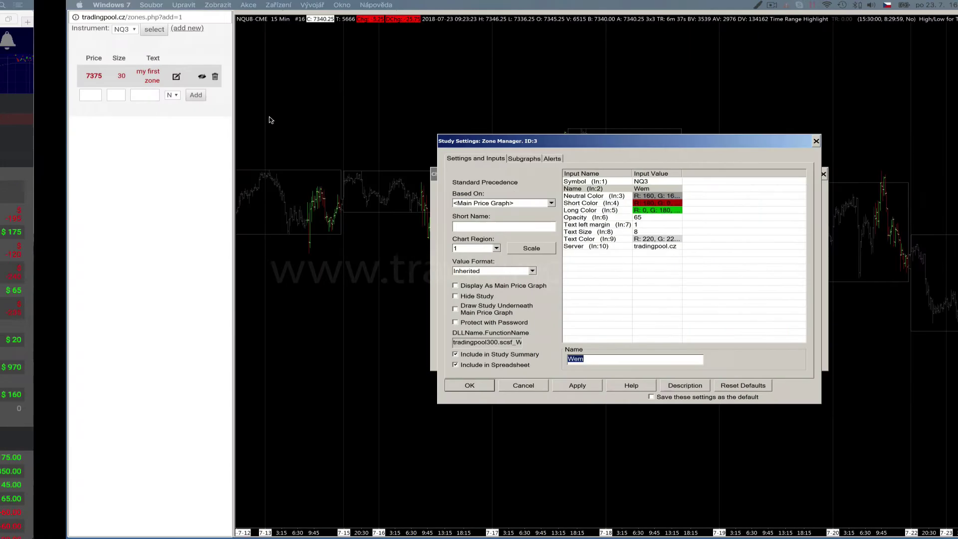
click(589, 188)
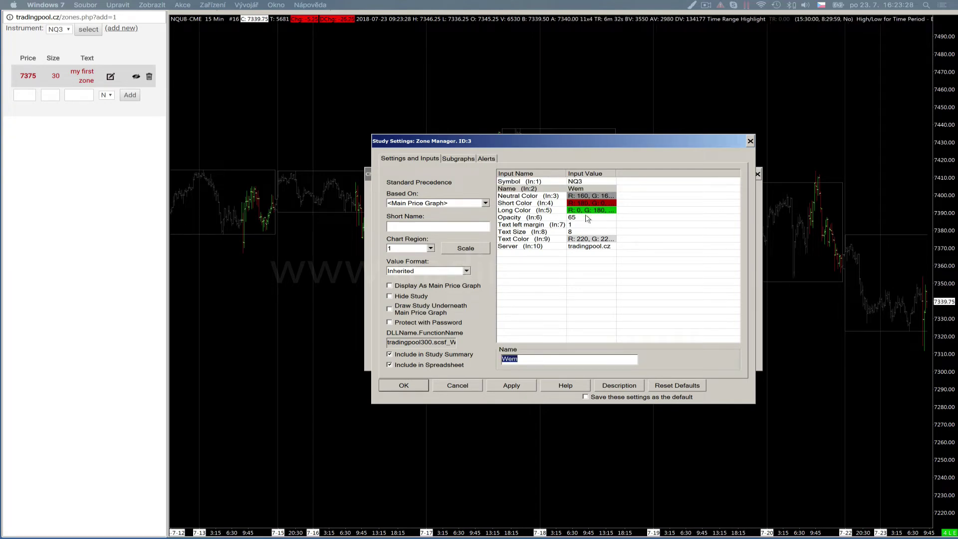
- Review the Zone Manager study's name and its neutral, short and long colour inputs, and accept the study settings and chart studies
click(524, 360)
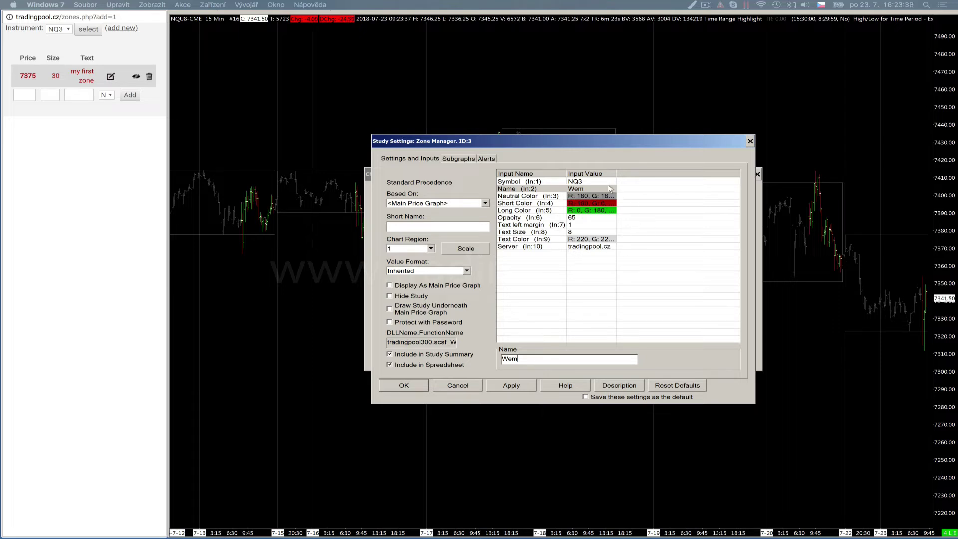
click(530, 198)
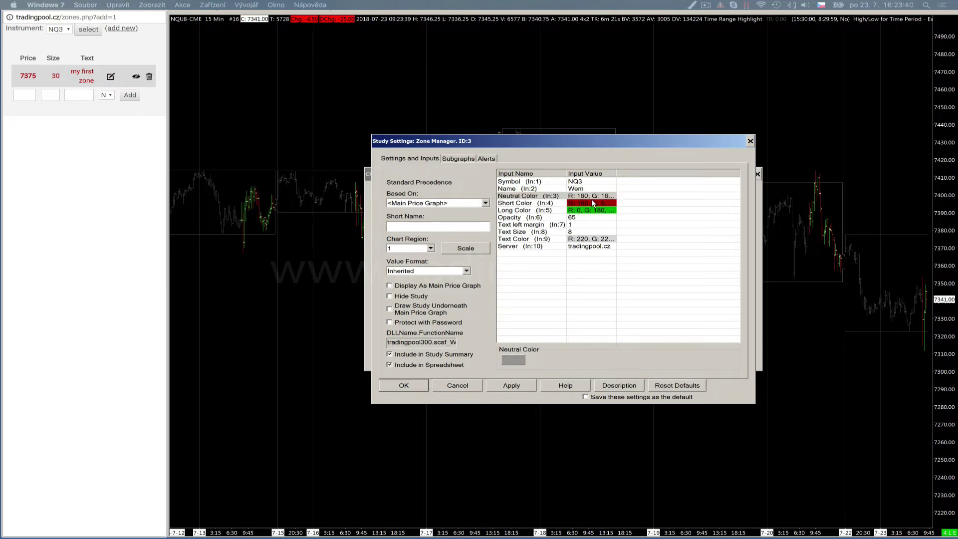
click(539, 203)
click(535, 211)
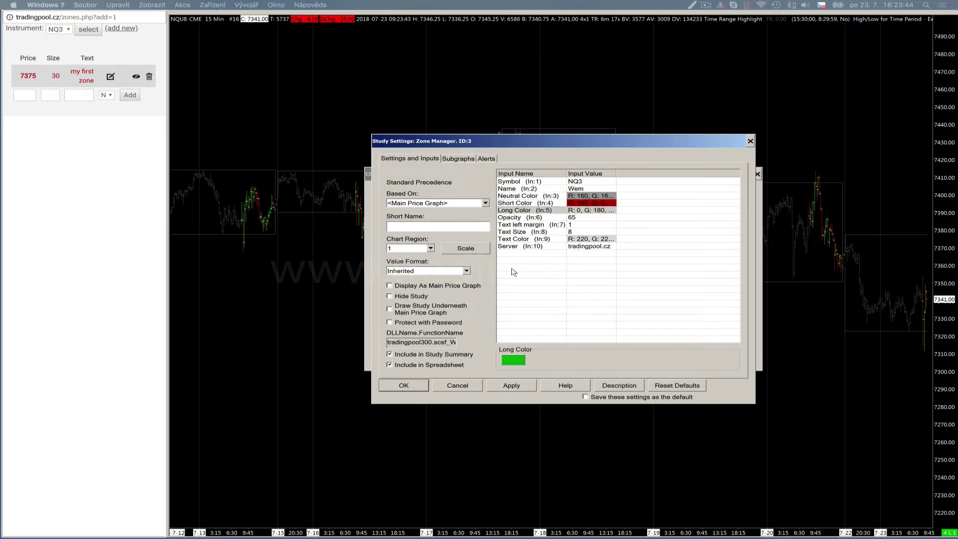
click(405, 386)
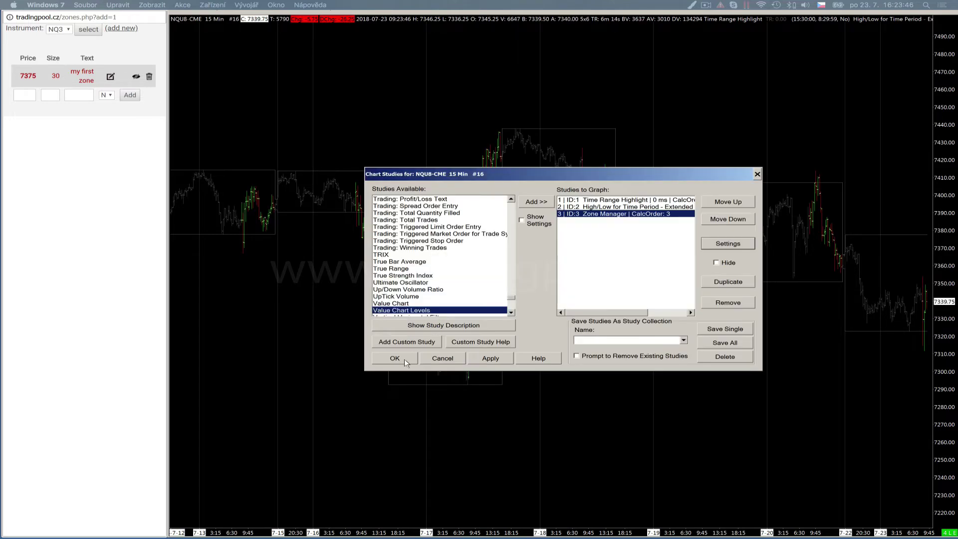
click(395, 358)
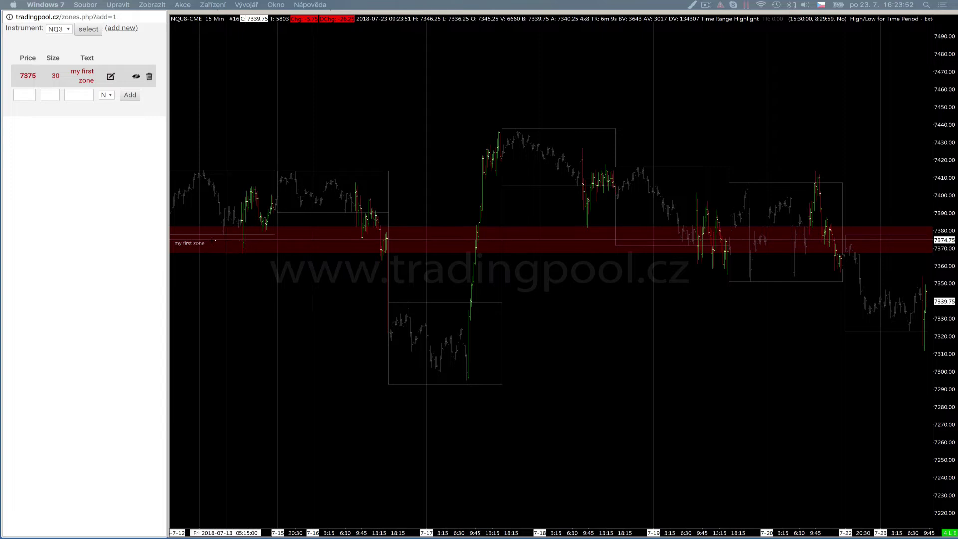
mouse_move(177, 235)
mouse_down()
mouse_move(220, 251)
mouse_move(193, 233)
mouse_up()
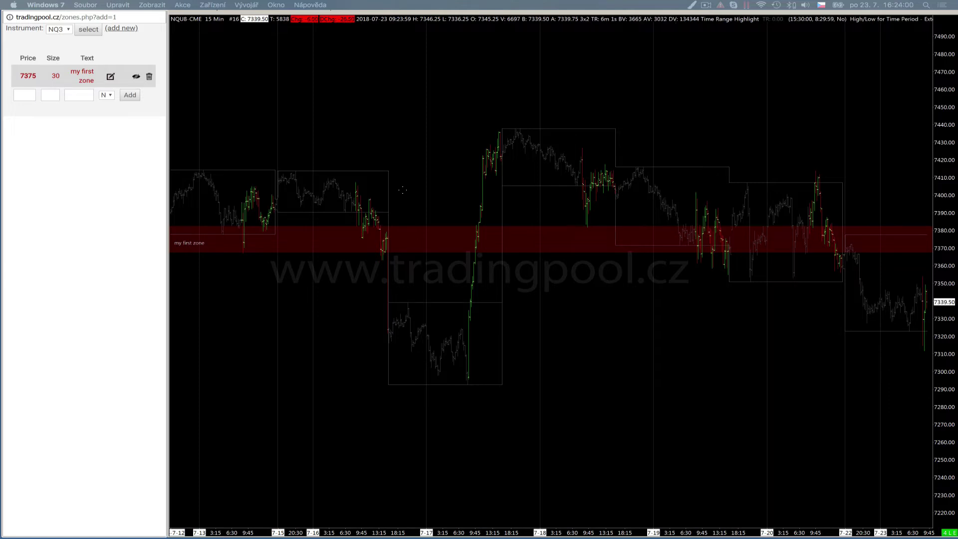
- Add an NQ3 zone at price 7423 with size 10, text HIGH and type N
click(28, 95)
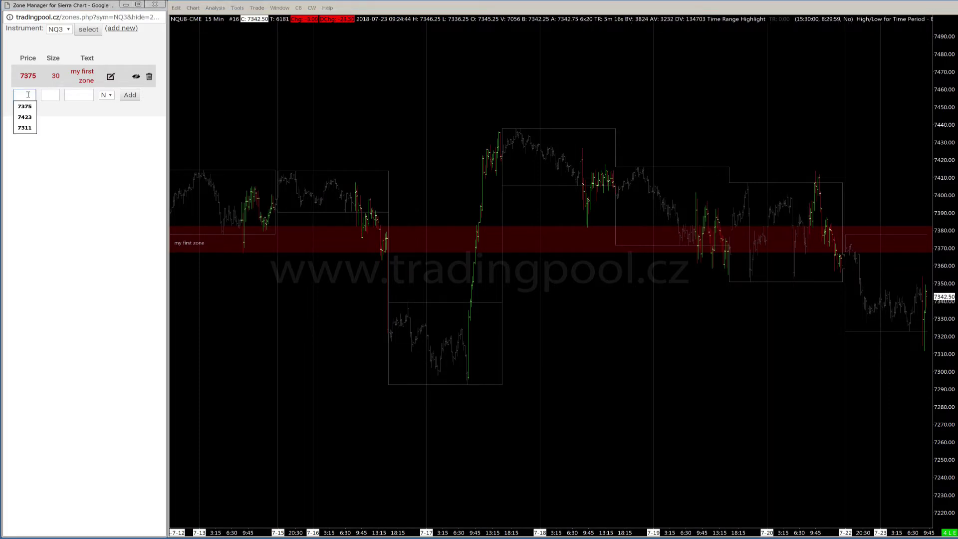
text(74)
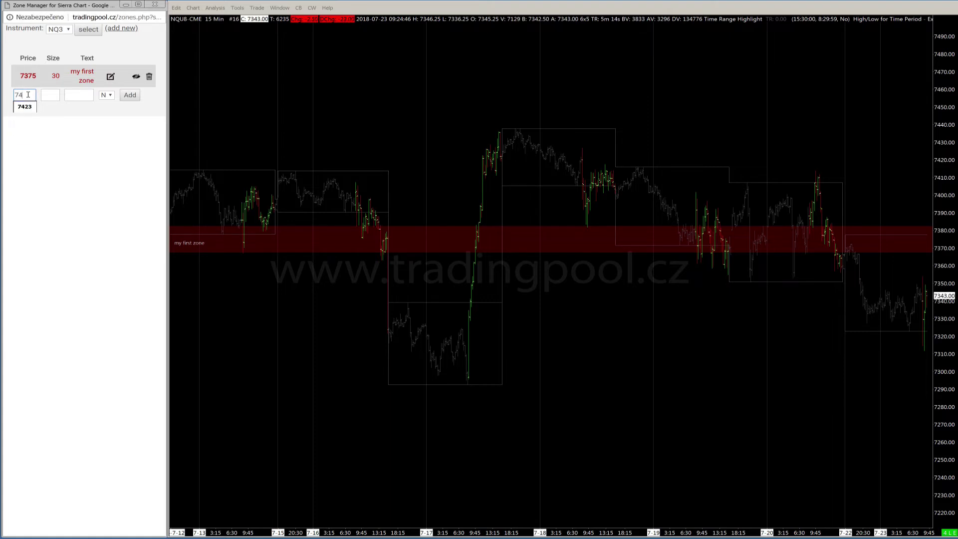
key(Down)
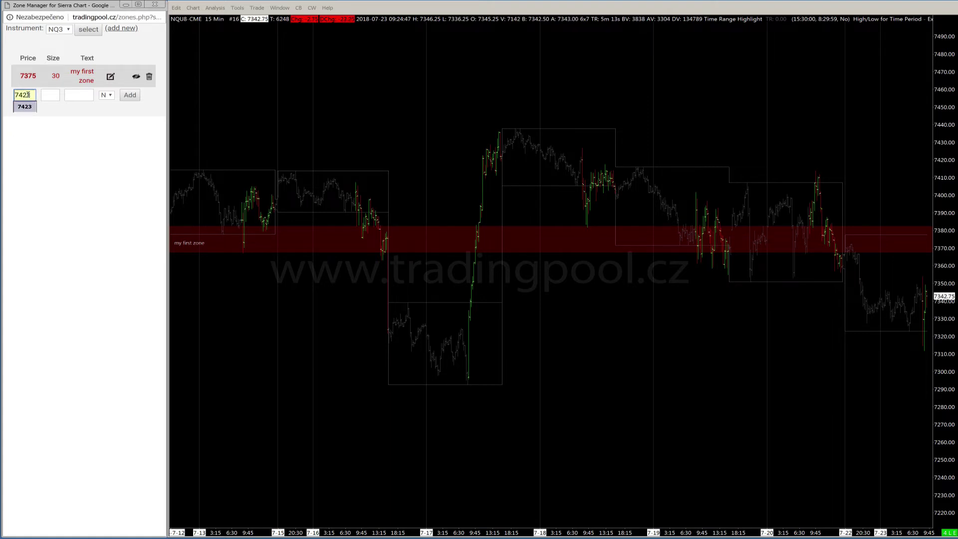
key(Return)
click(50, 94)
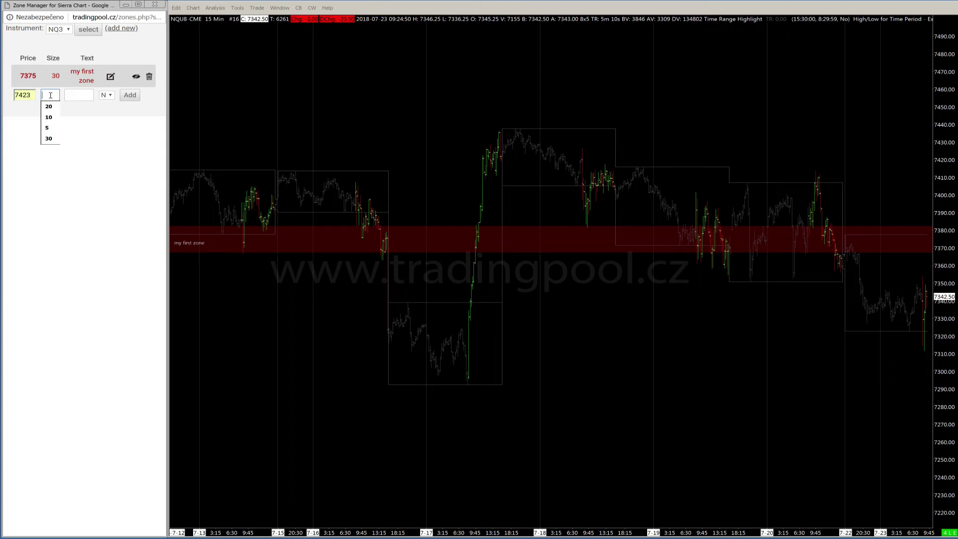
text(10)
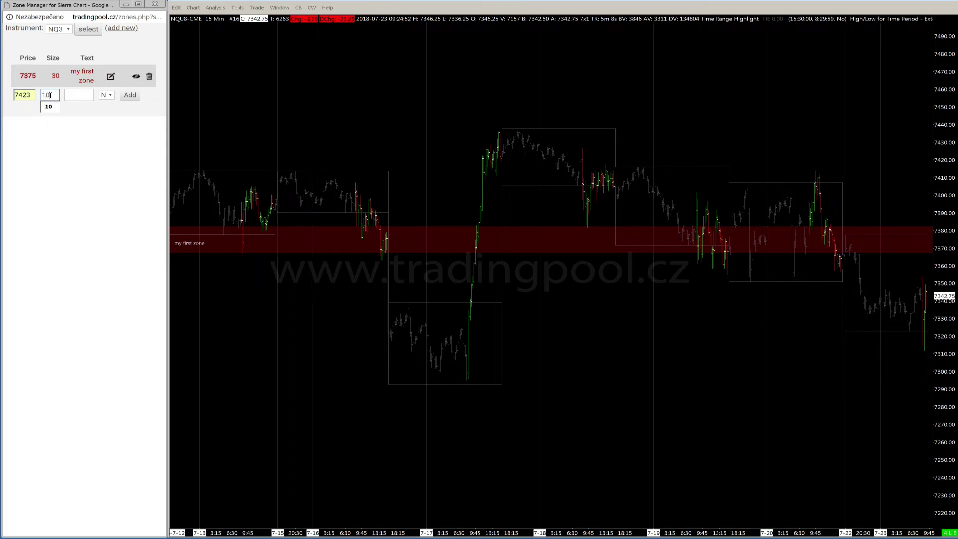
click(88, 94)
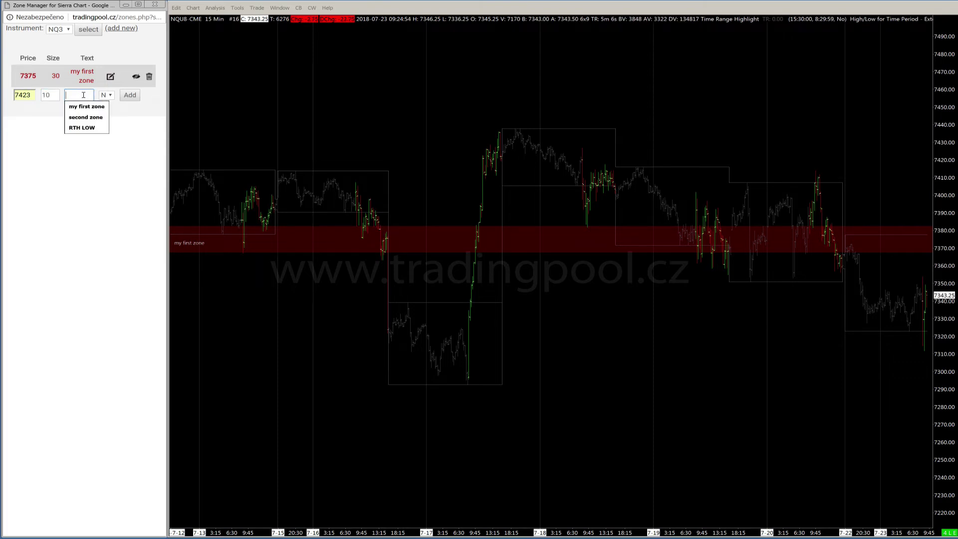
text(HIGH)
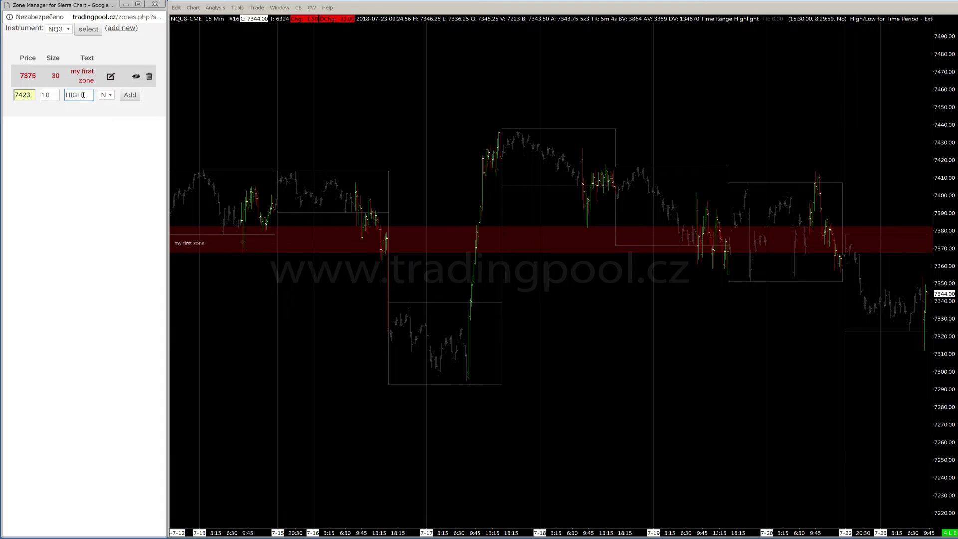
click(107, 95)
click(111, 107)
click(130, 97)
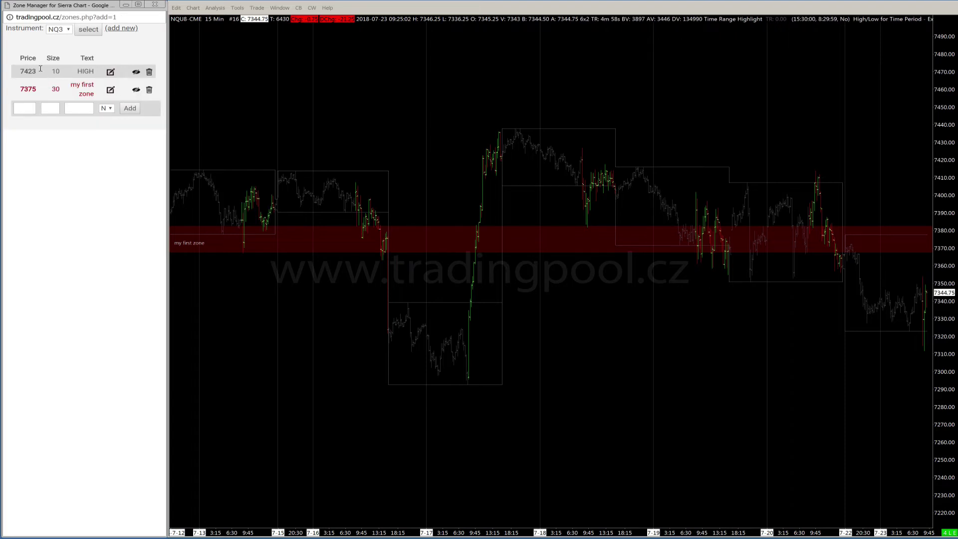
- Recalculate the NQU8-CME 15 Min chart to load the HIGH zone
mouse_move(19, 64)
mouse_down()
mouse_move(21, 75)
mouse_move(142, 77)
mouse_up()
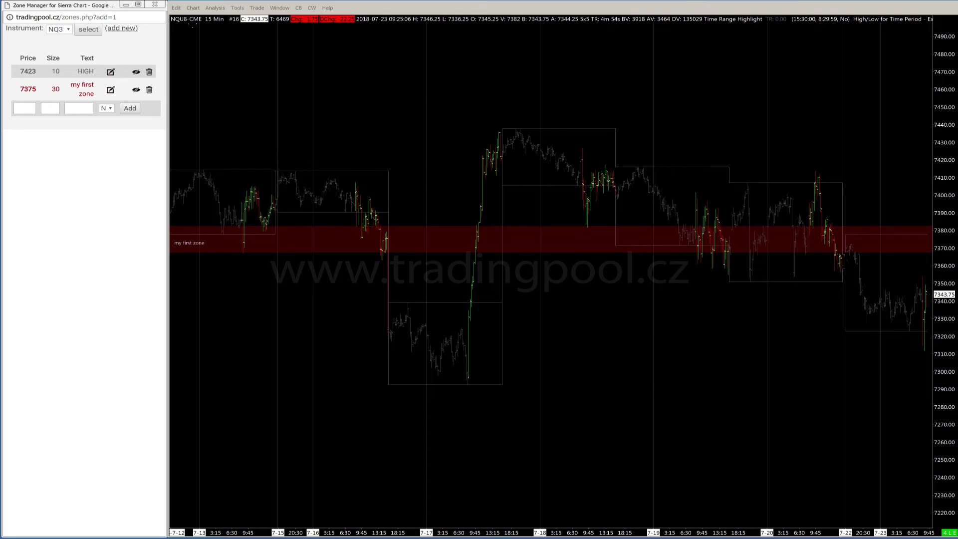
click(199, 10)
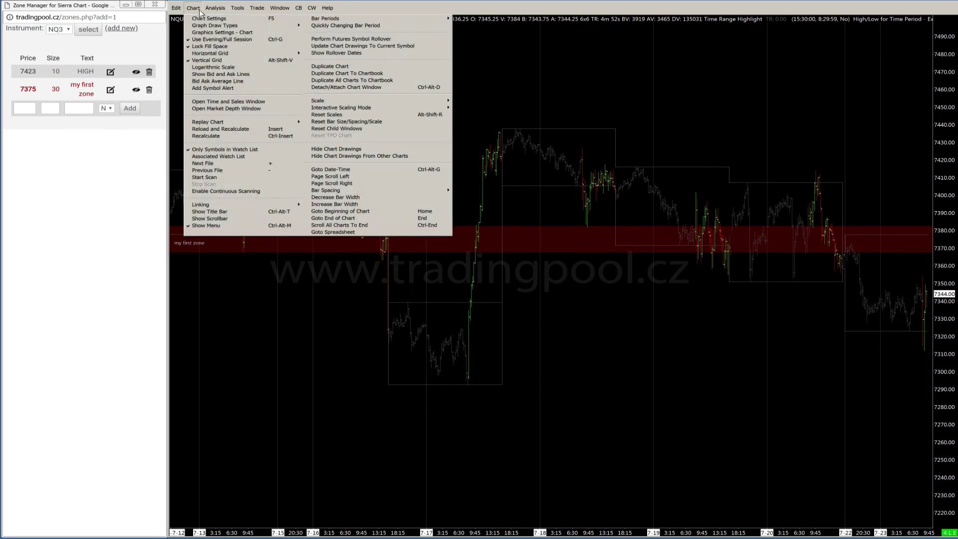
click(226, 136)
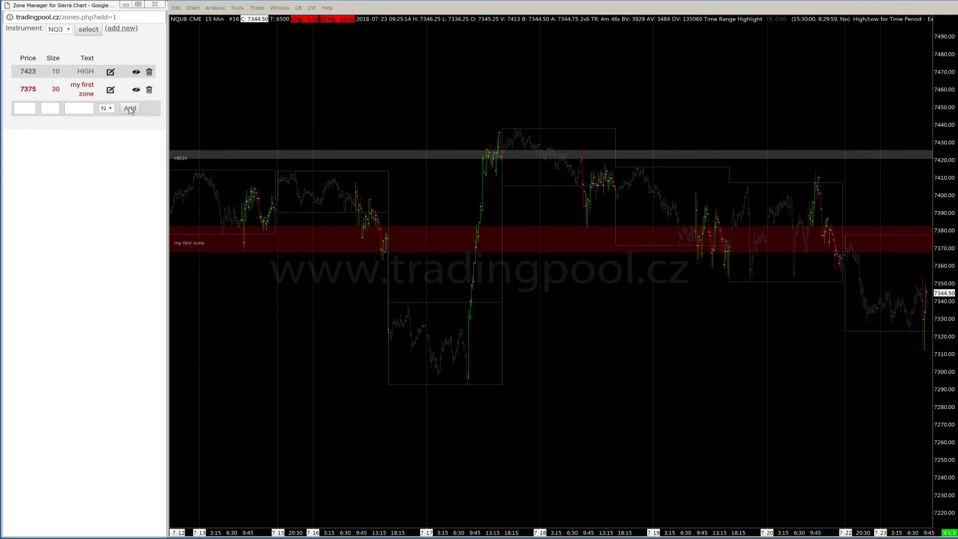
- Add an NQ3 zone at price 7300 with size 20, text low and type L, and recalculate the chart
click(81, 110)
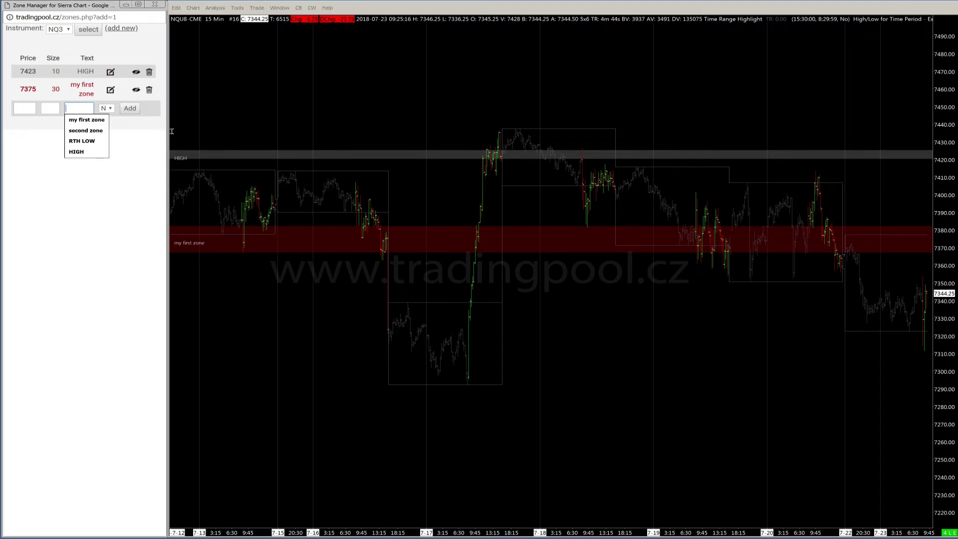
click(22, 108)
text(73)
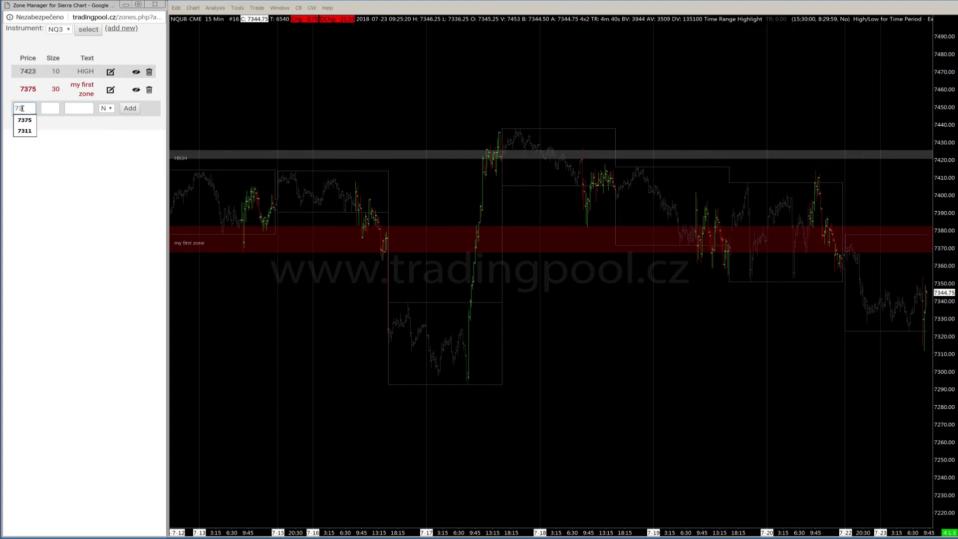
text(00)
key(Tab)
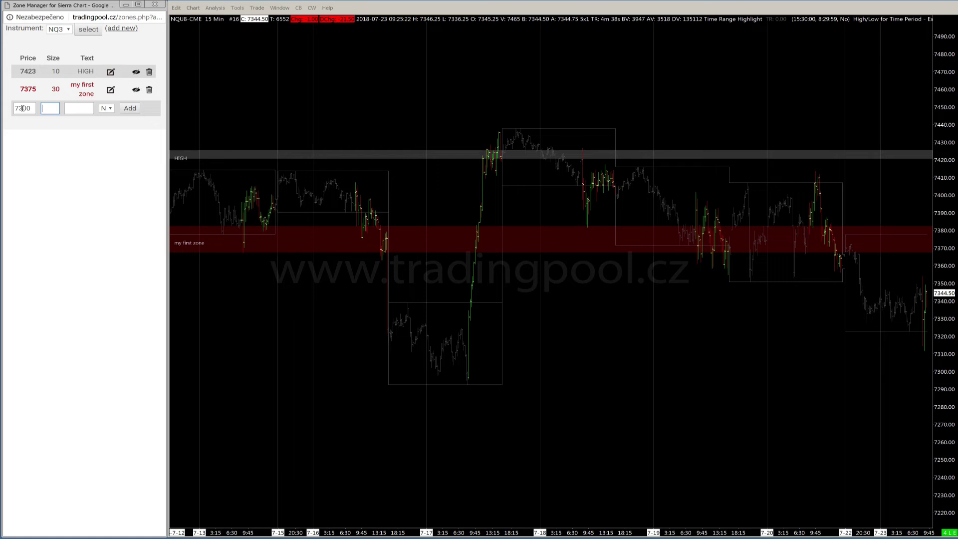
text(20)
click(86, 110)
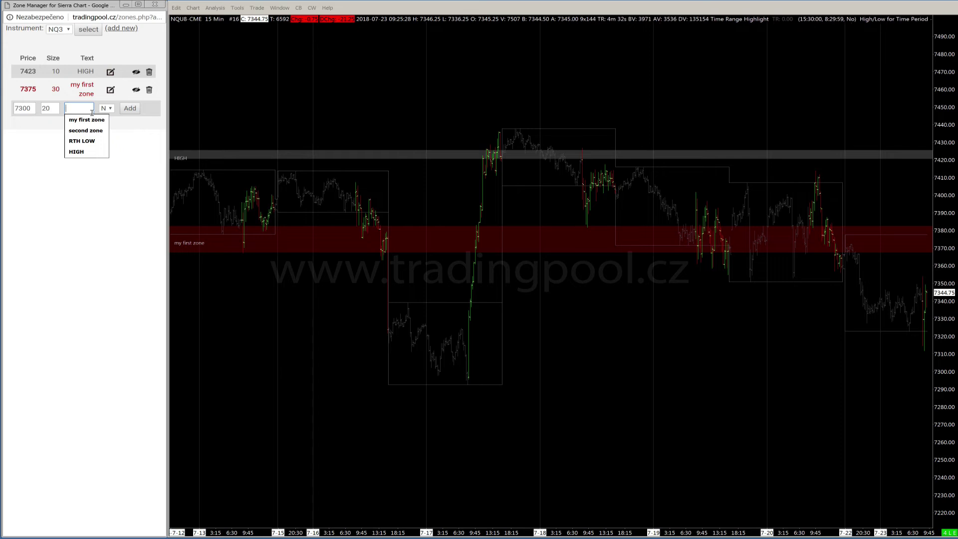
text(low)
click(105, 108)
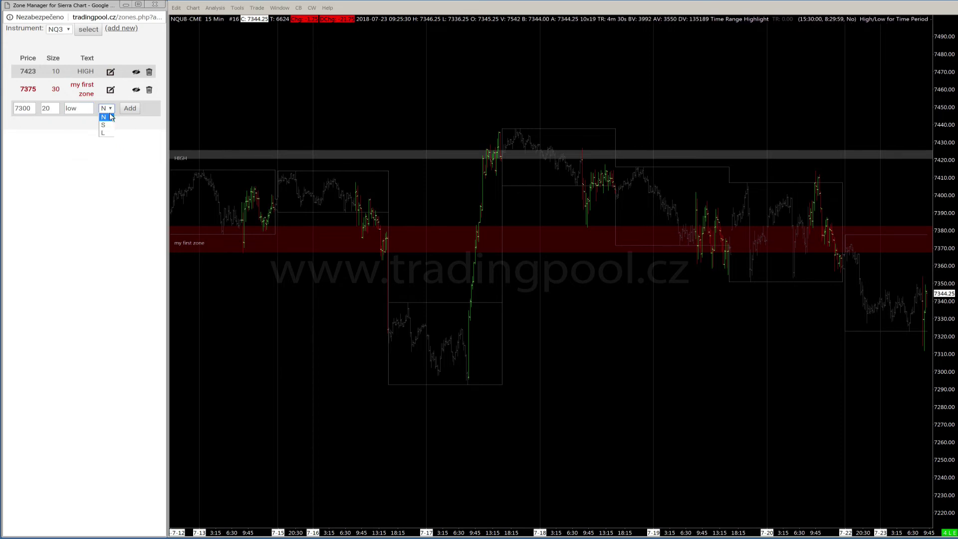
click(106, 134)
click(131, 108)
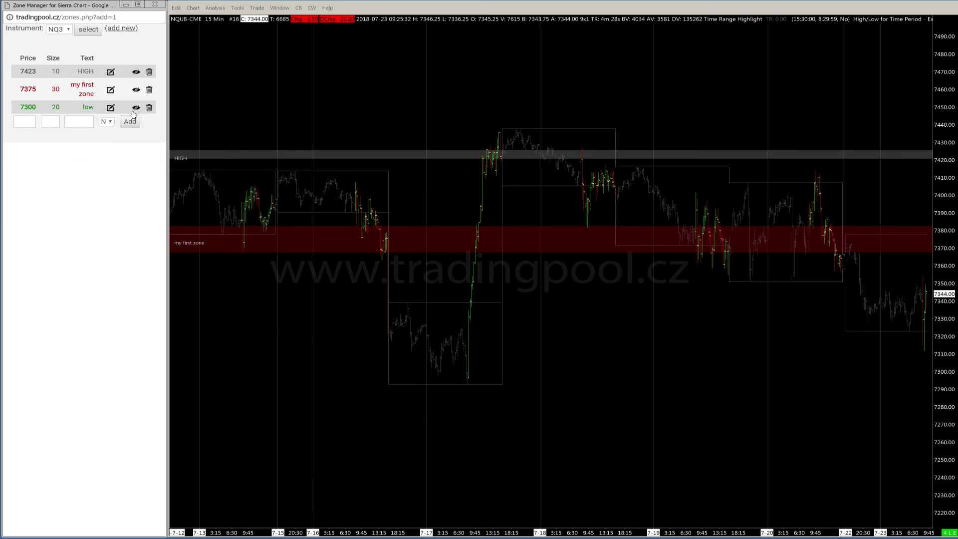
click(193, 7)
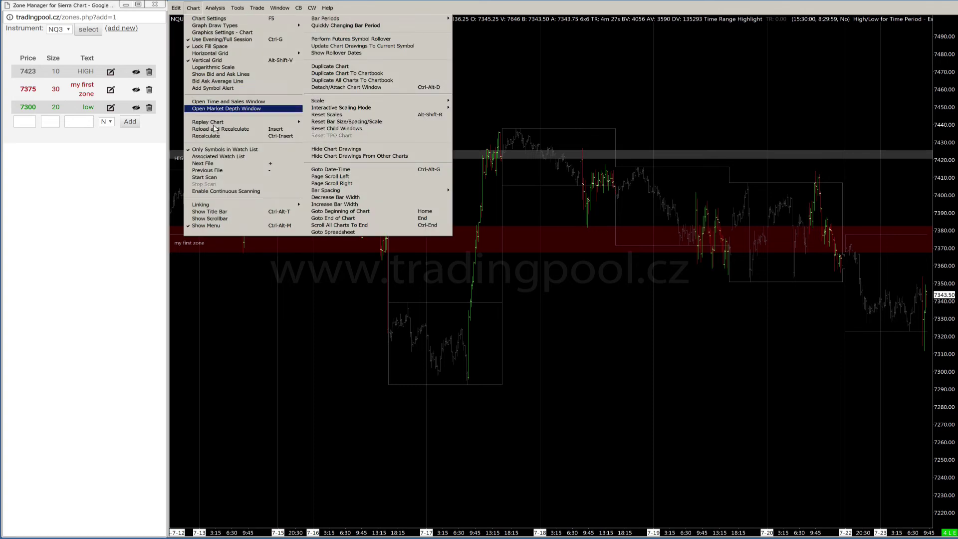
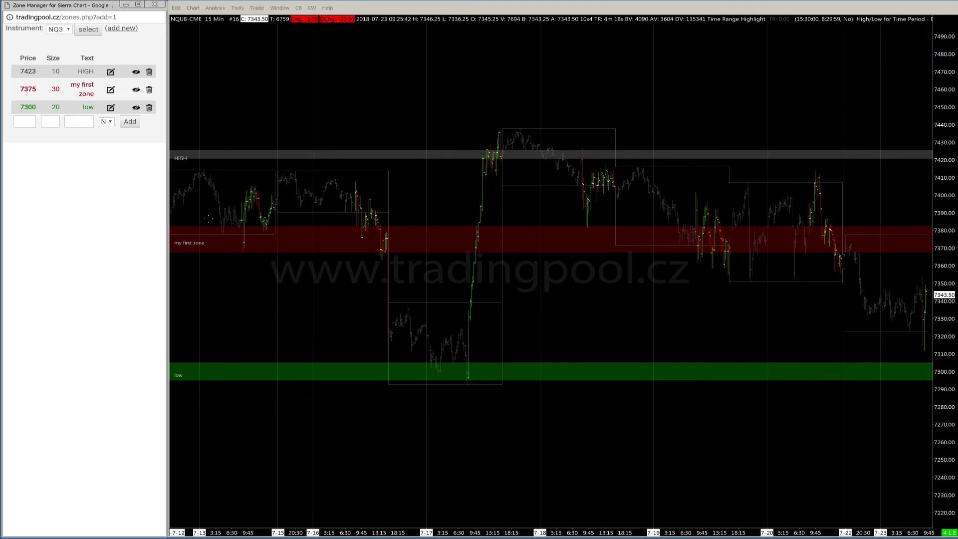
- Hide the 7375 zone named my first zone and recalculate the chart
click(136, 91)
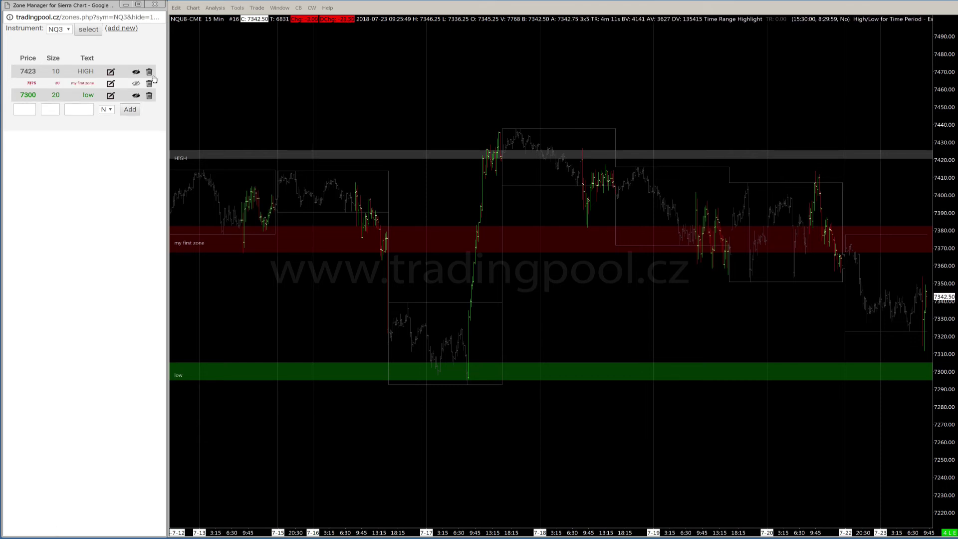
click(193, 7)
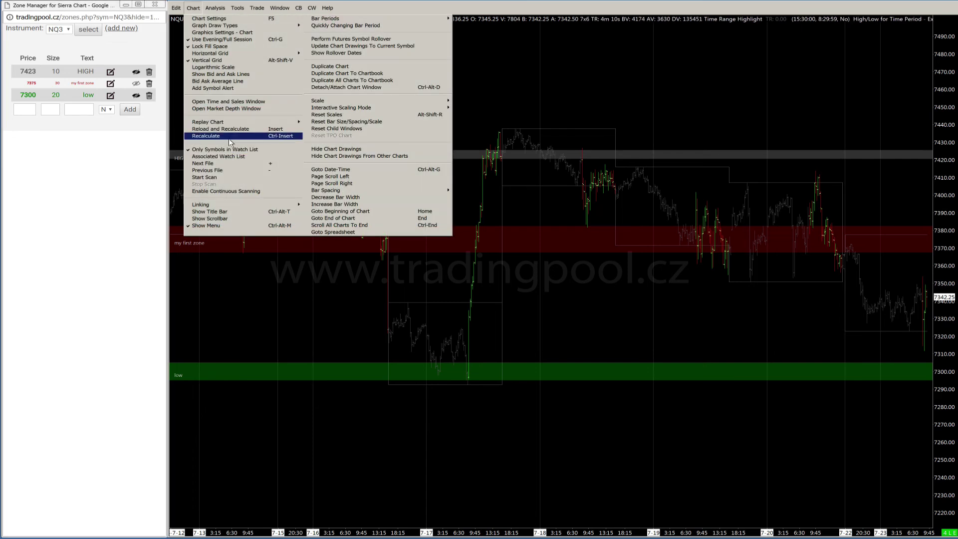
click(229, 136)
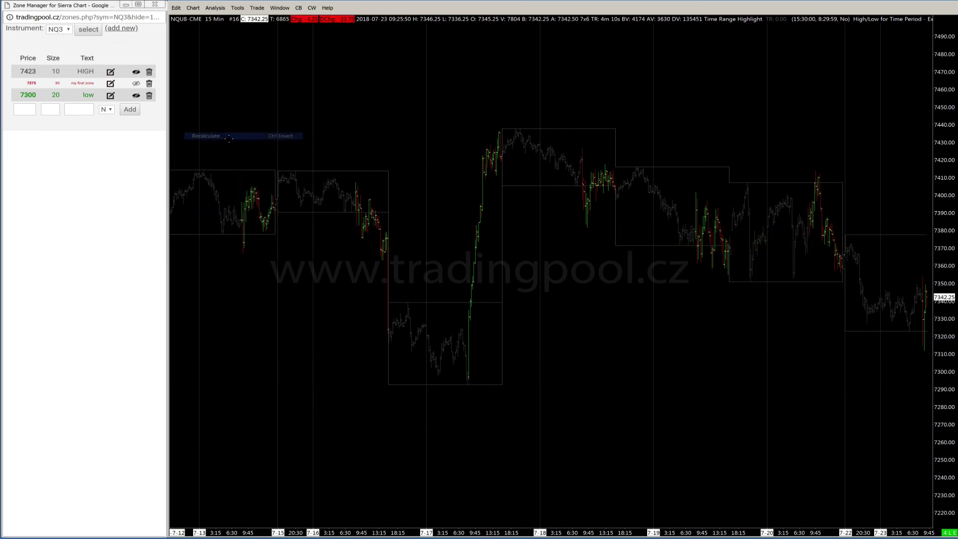
- Unhide the 7375 zone named my first zone and recalculate the chart
click(137, 84)
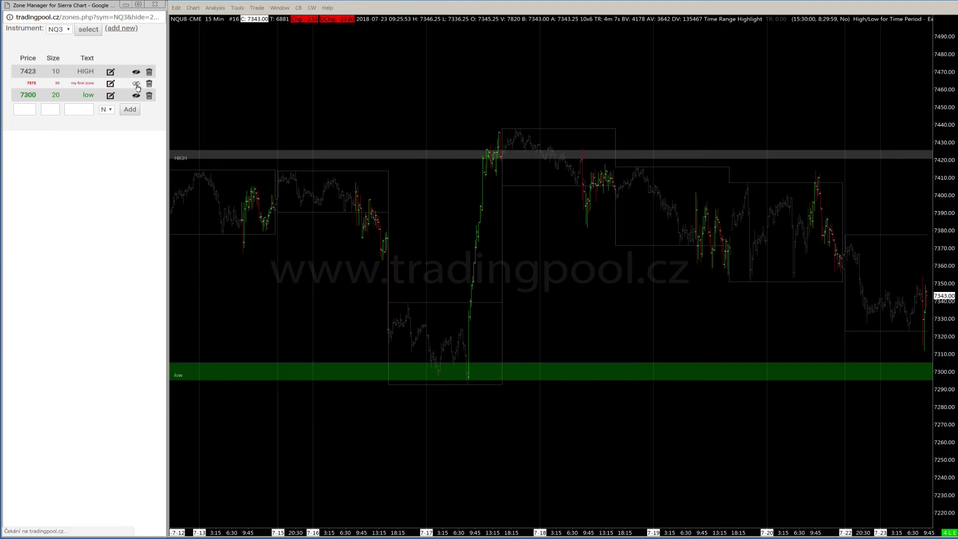
click(193, 11)
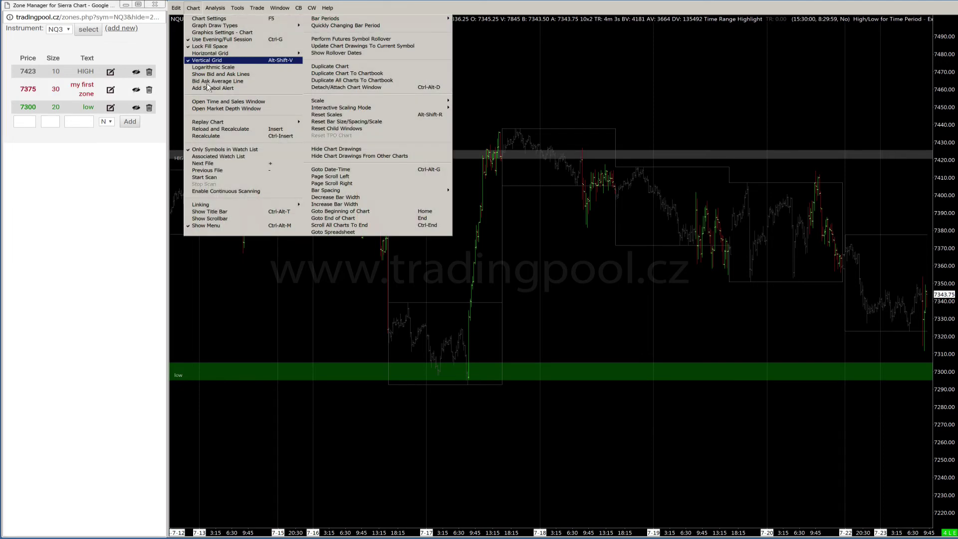
click(209, 134)
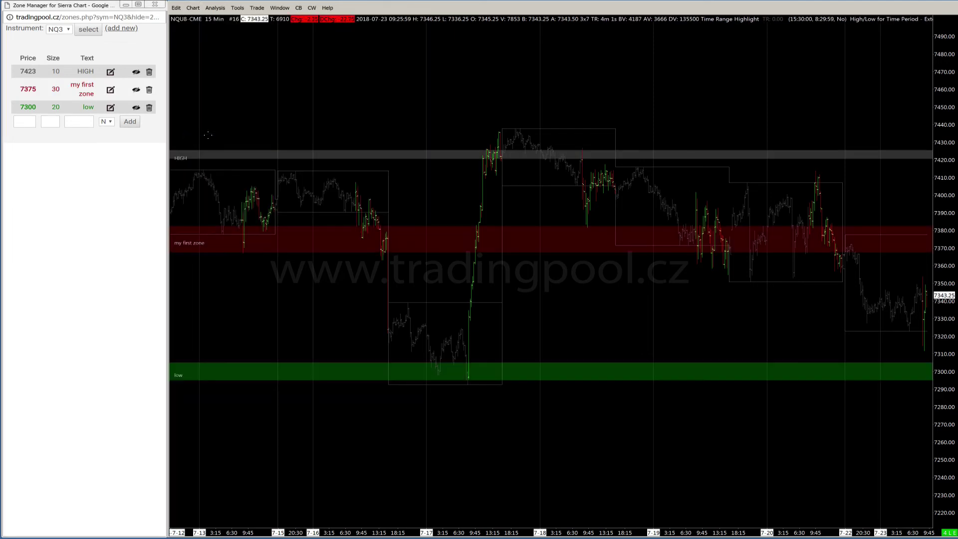
- Set the size of the 7375 zone named my first zone to 5 and save the edit
click(110, 90)
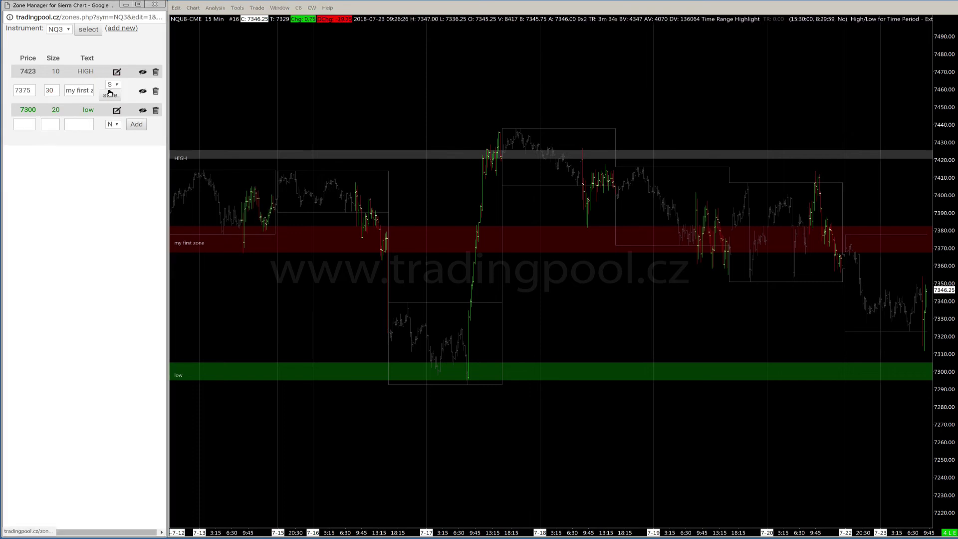
click(54, 90)
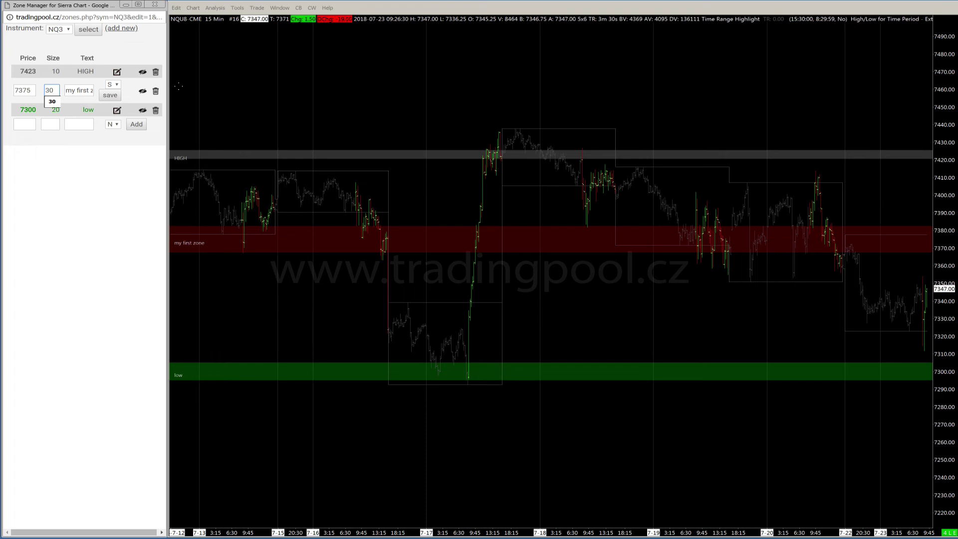
key(BackSpace)
key(BackSpace)
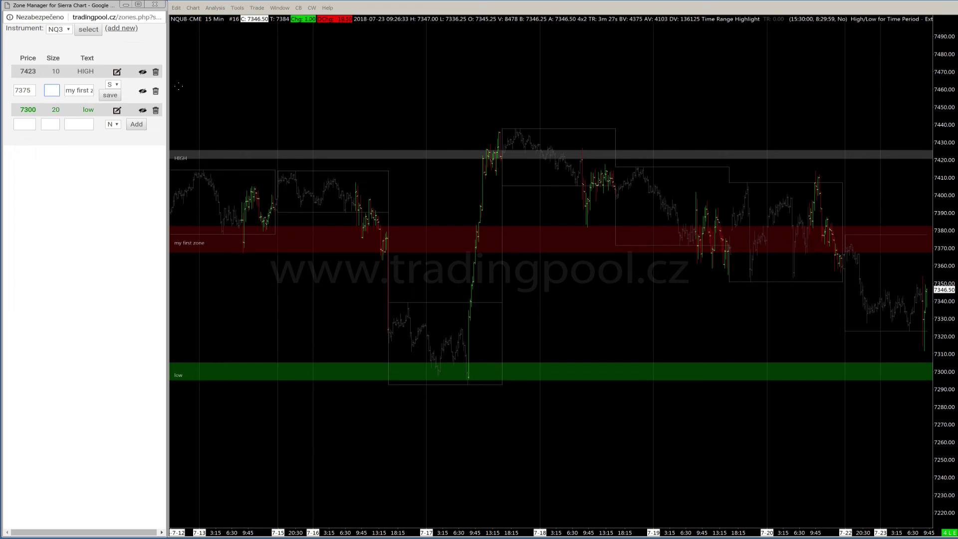
text(5)
click(110, 96)
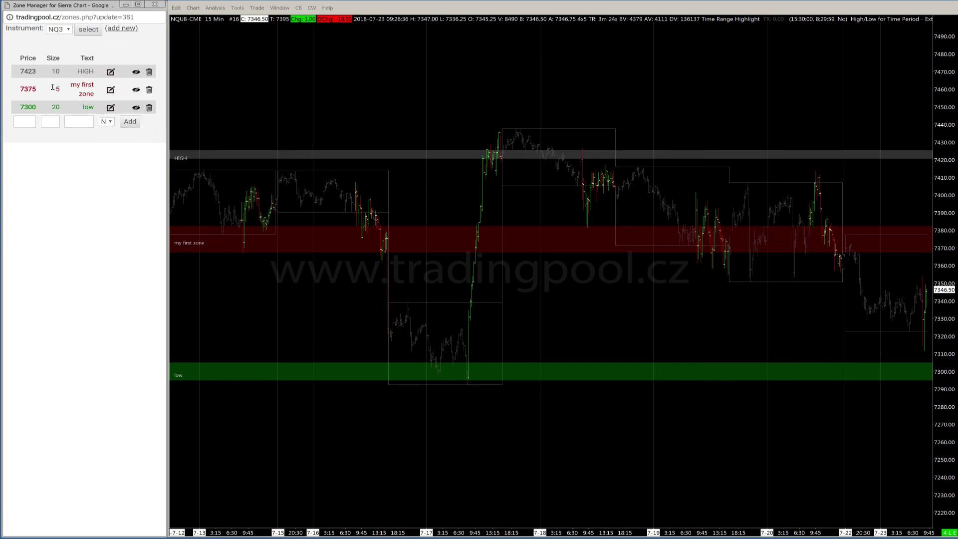
- Recalculate the NQU8-CME 15-minute chart in Sierra Chart to redraw the edited 7375 zone
click(193, 8)
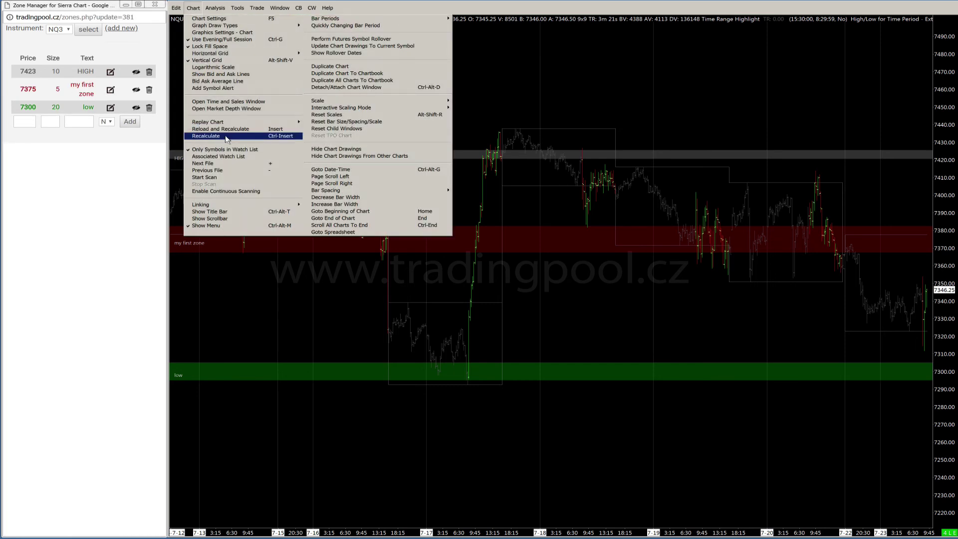
click(226, 136)
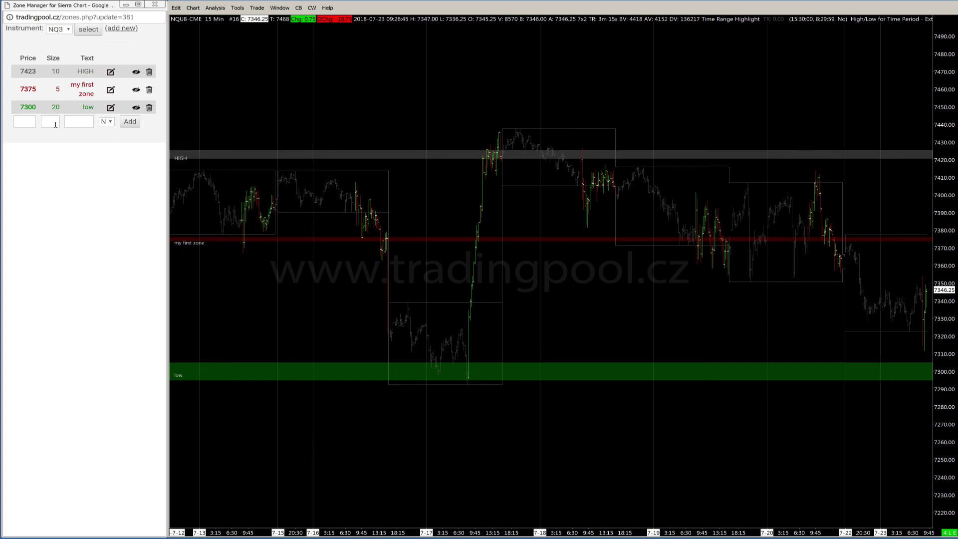
click(33, 82)
mouse_move(22, 56)
mouse_down()
mouse_move(9, 110)
mouse_move(41, 120)
mouse_move(48, 71)
mouse_move(41, 52)
mouse_move(16, 62)
mouse_up()
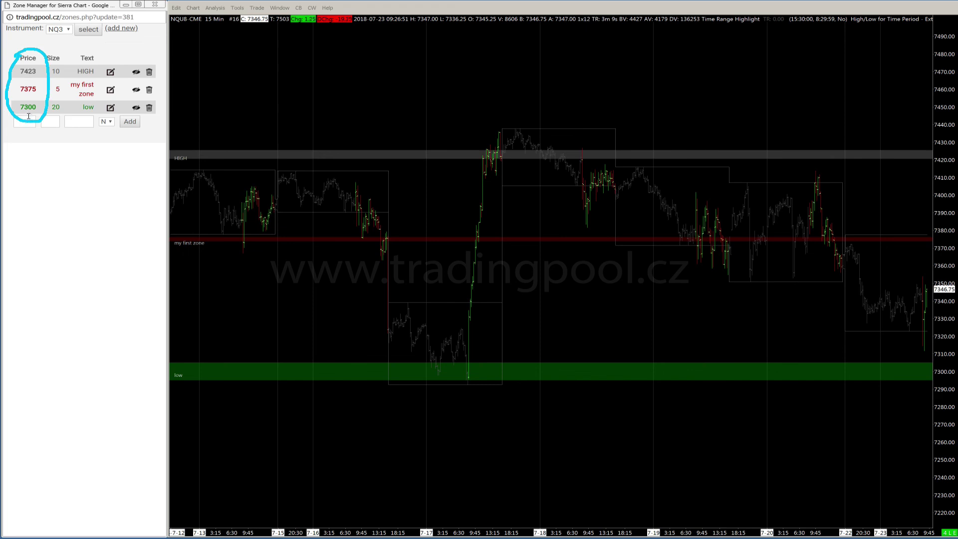
mouse_move(27, 72)
mouse_down()
mouse_move(28, 115)
mouse_move(18, 106)
mouse_up()
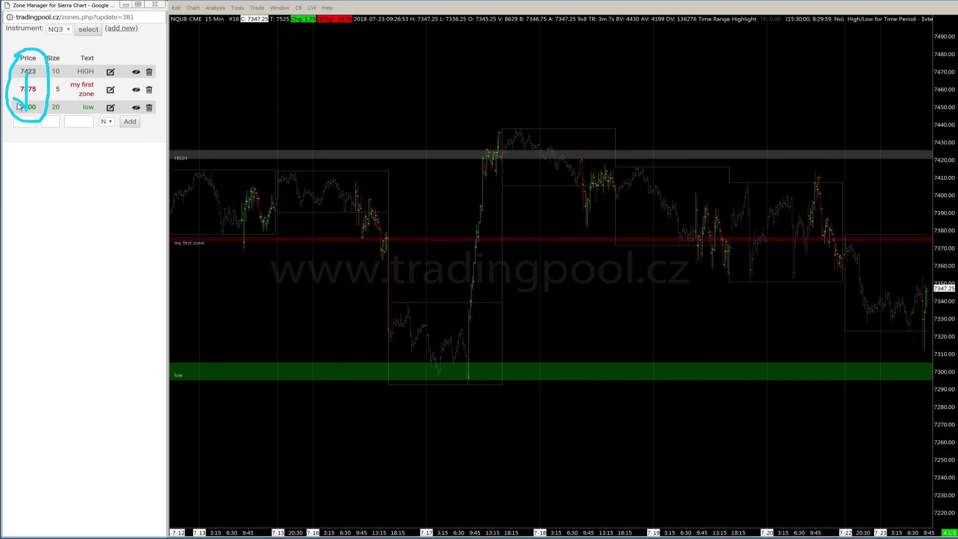
drag(36, 73, 225, 139)
drag(55, 91, 216, 227)
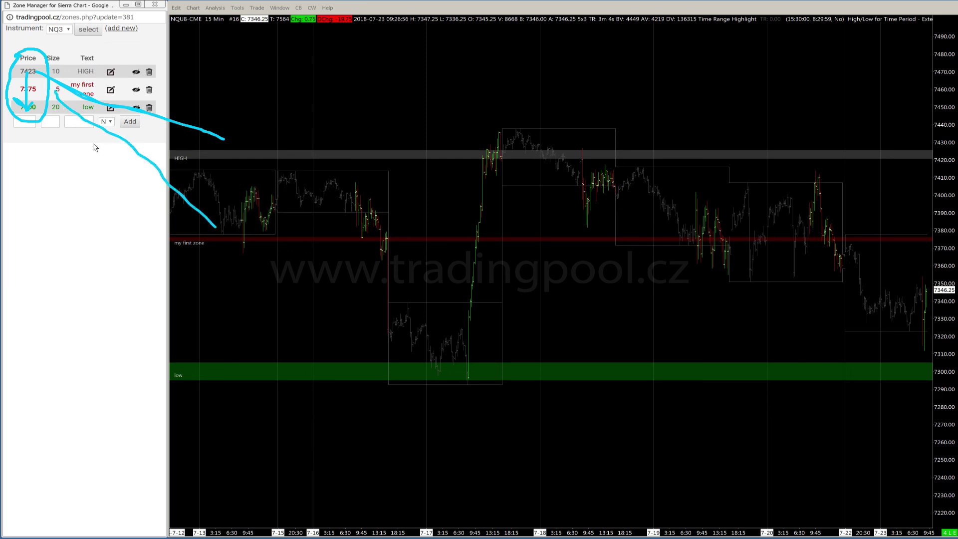
drag(50, 109, 256, 353)
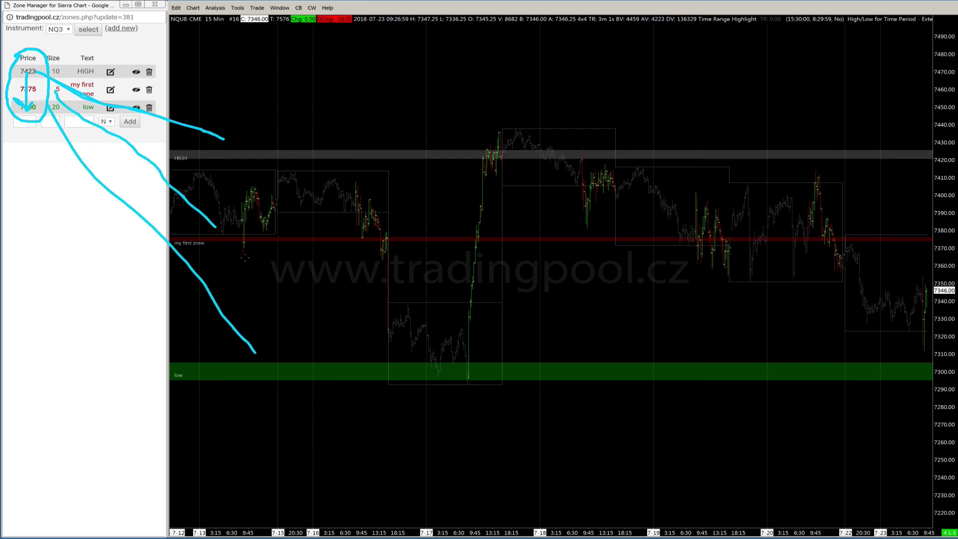
key(Escape)
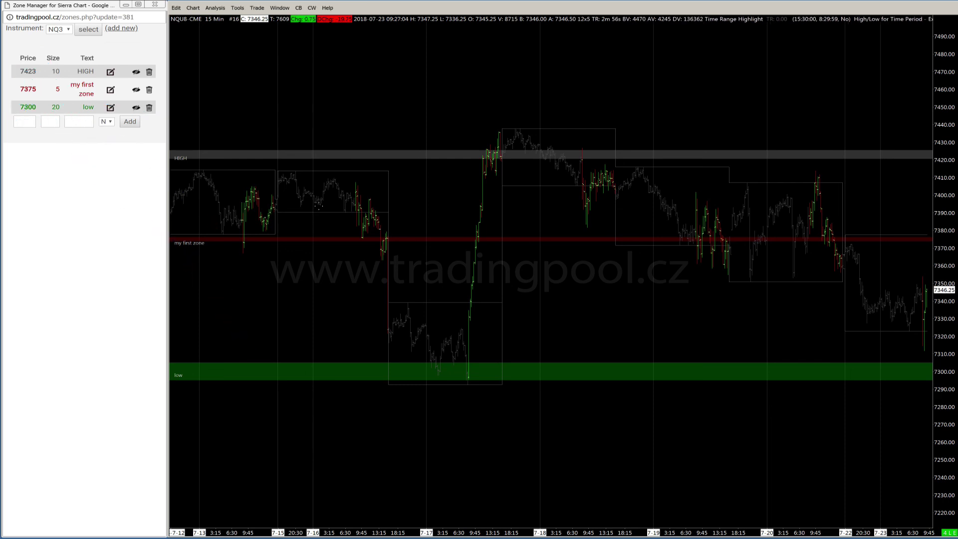